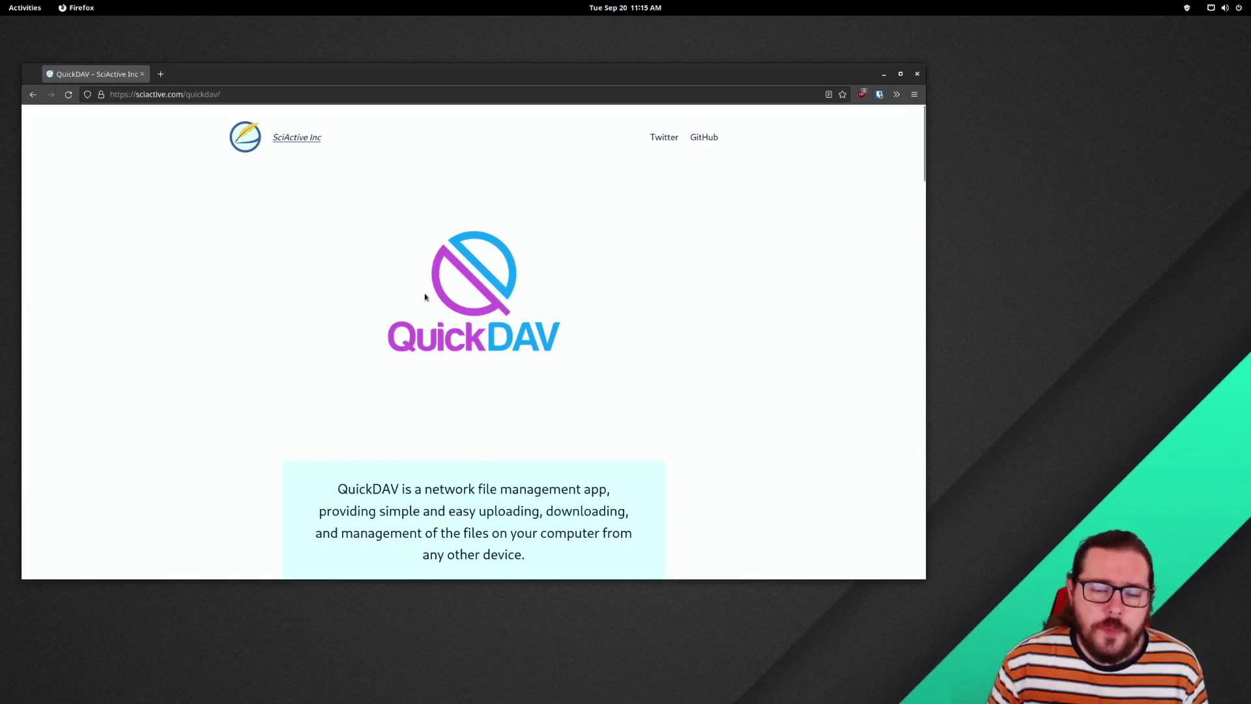
Step: Scroll down the QuickDAV page to the Buy Now for Linux and SteamOS offer
scroll(425, 299, "down", 3)
scroll(537, 224, "down", 2)
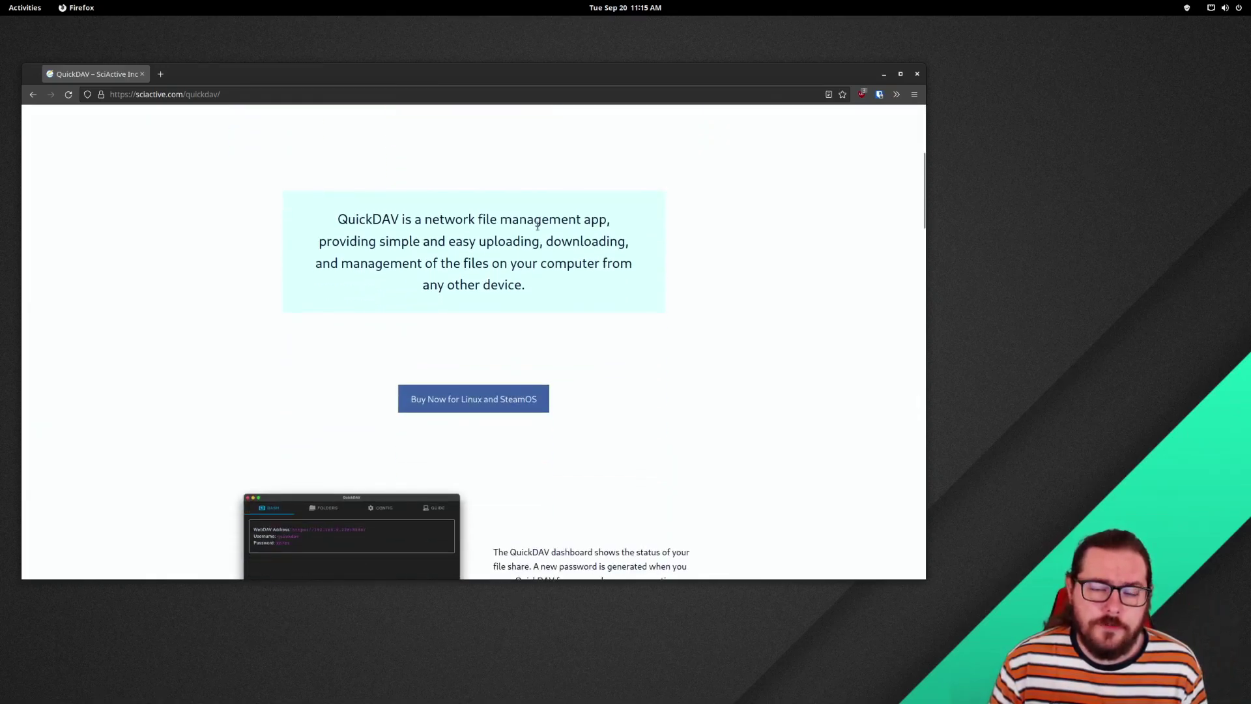
Step: On the QuickDAV store page, apply coupon 'steam' and buy it for $0.00
left_click(500, 400)
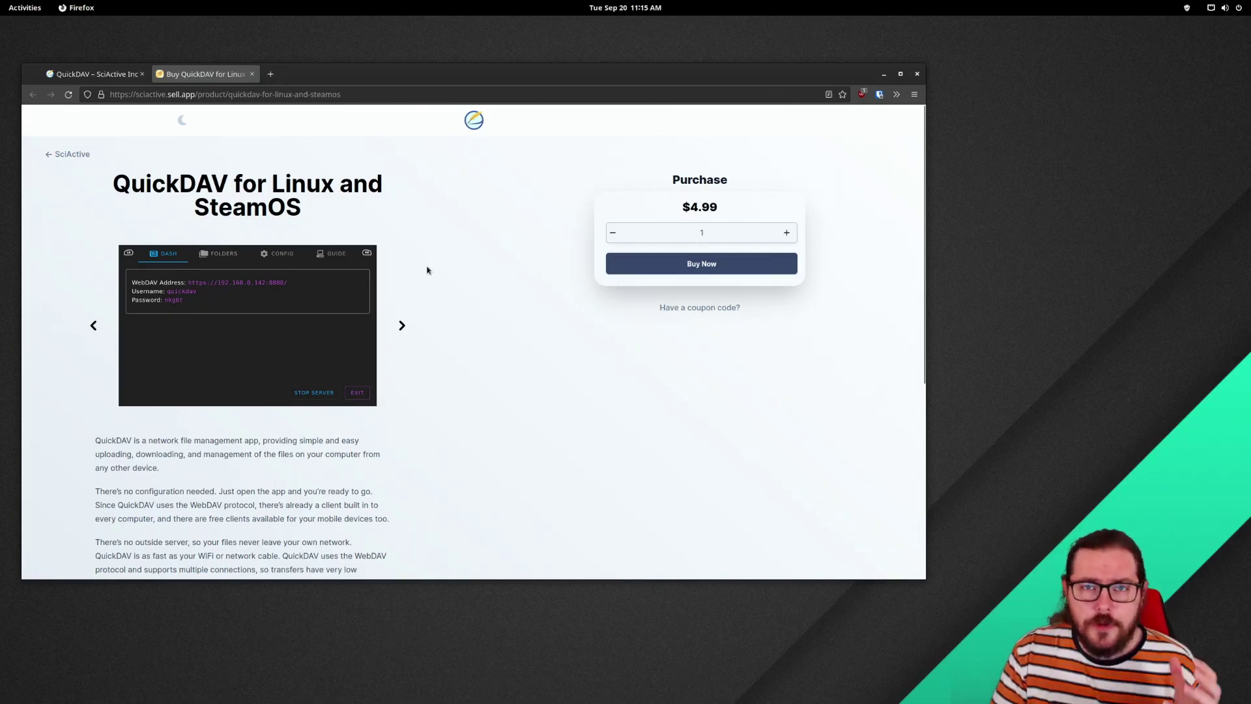
left_click(678, 309)
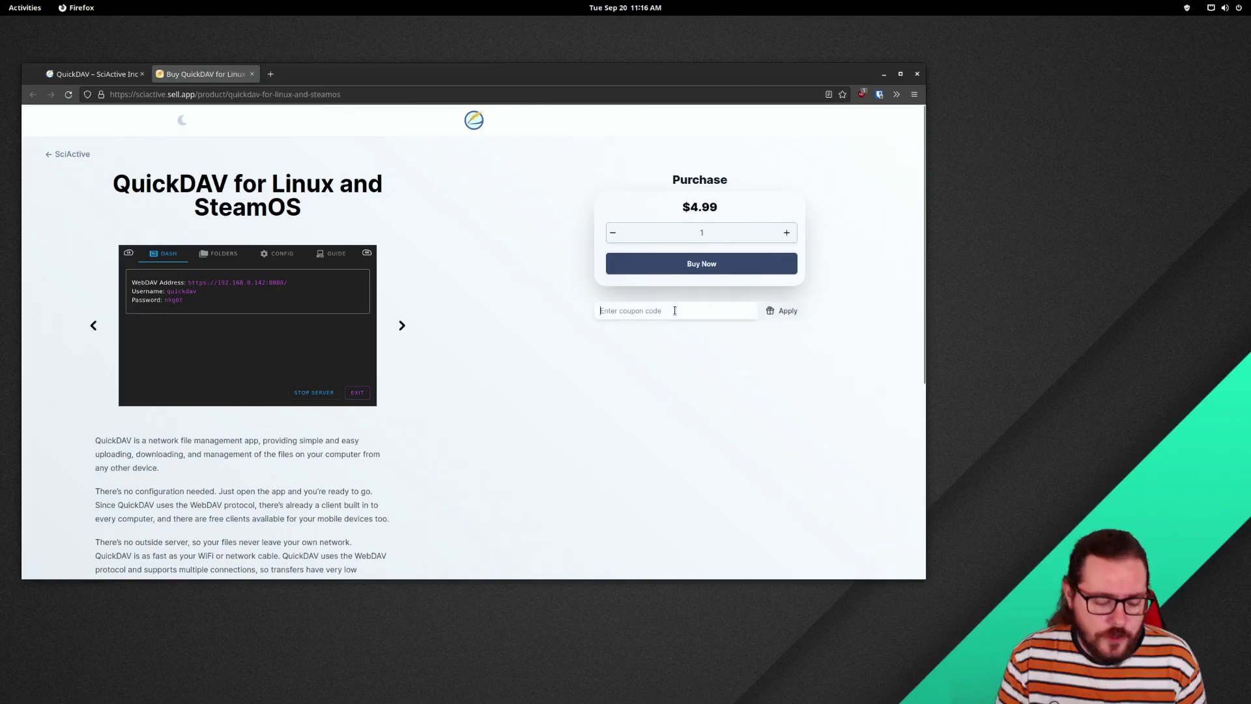
type("steamdeck")
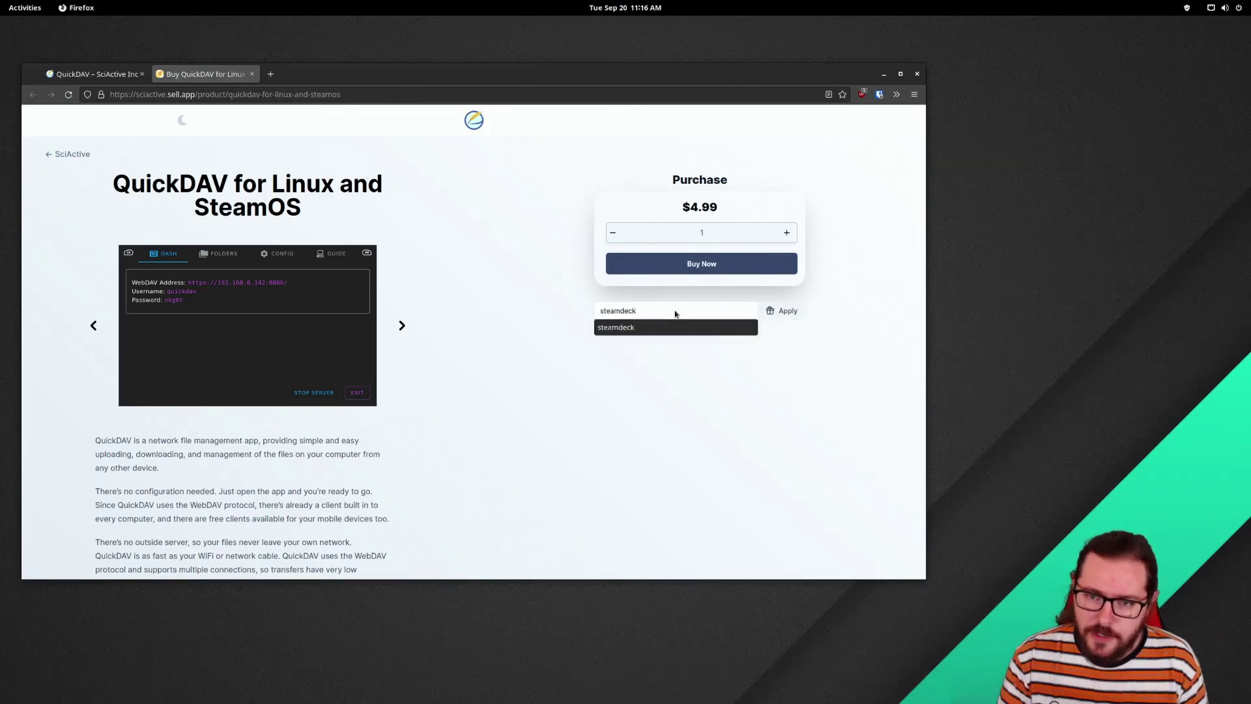
key("Return")
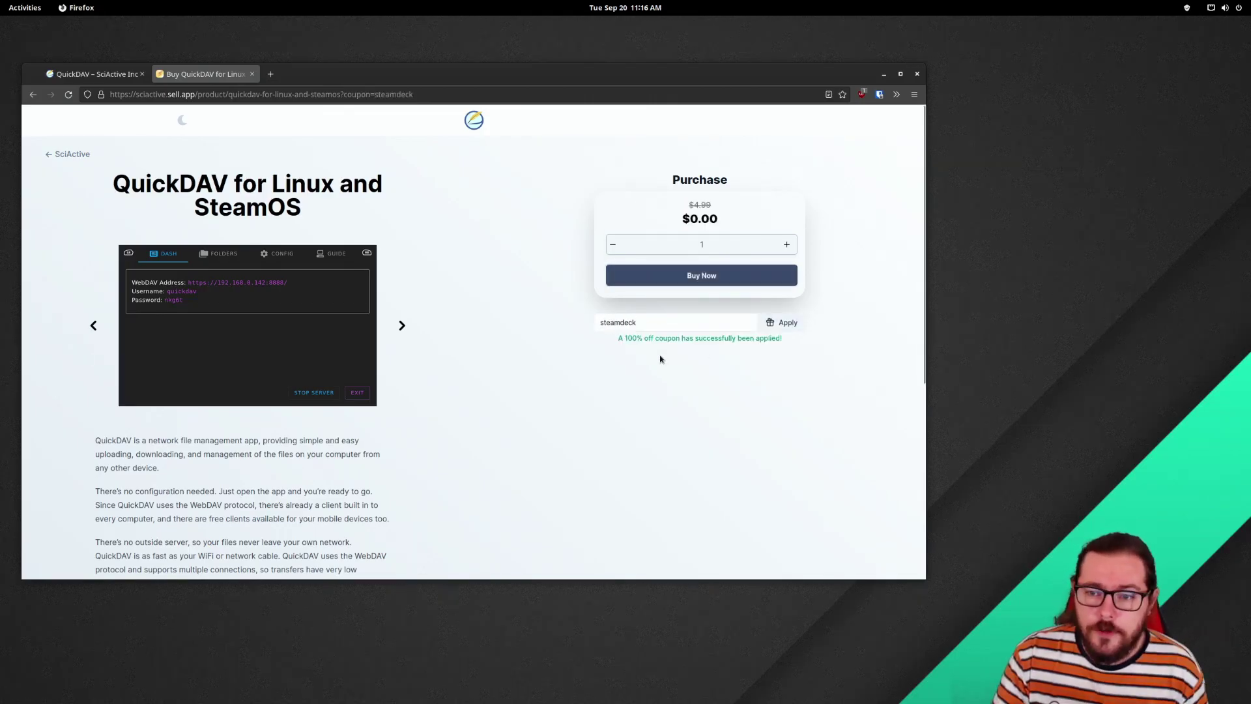
left_click(686, 279)
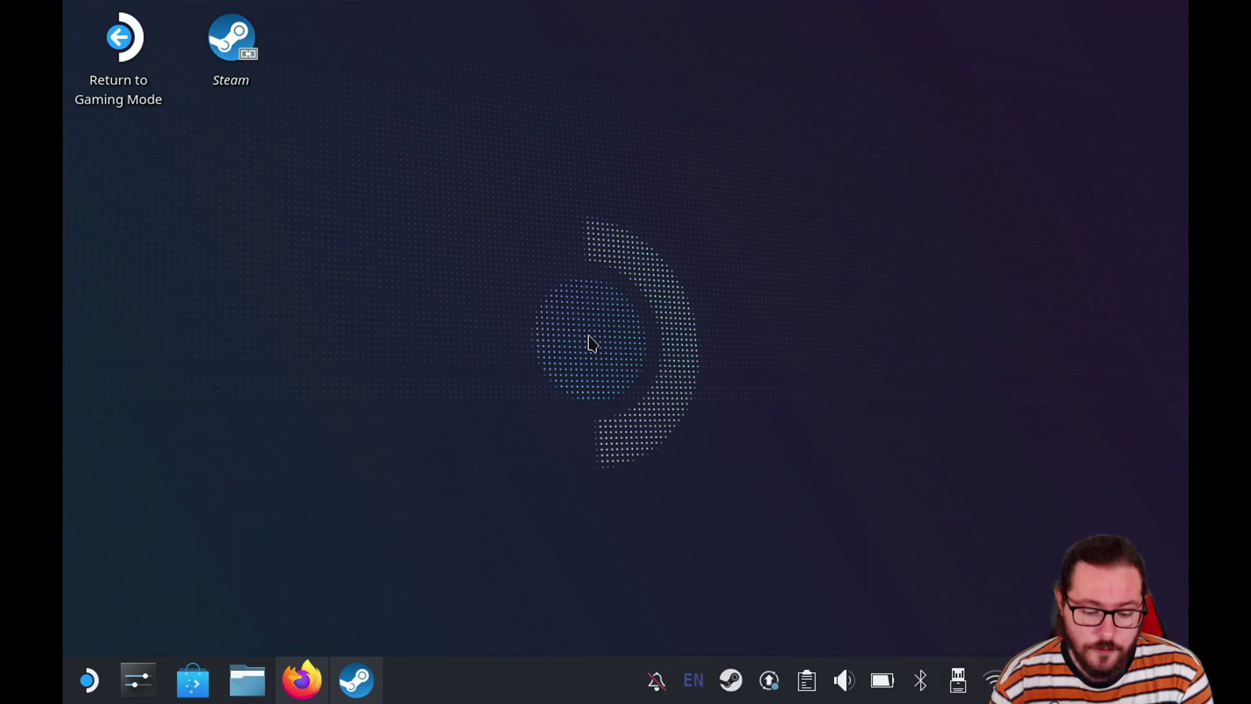
Step: Download the QuickDAV archive from the 'You bought QuickDAV' email and save it to Downloads
left_click(301, 681)
mouse_move(586, 366)
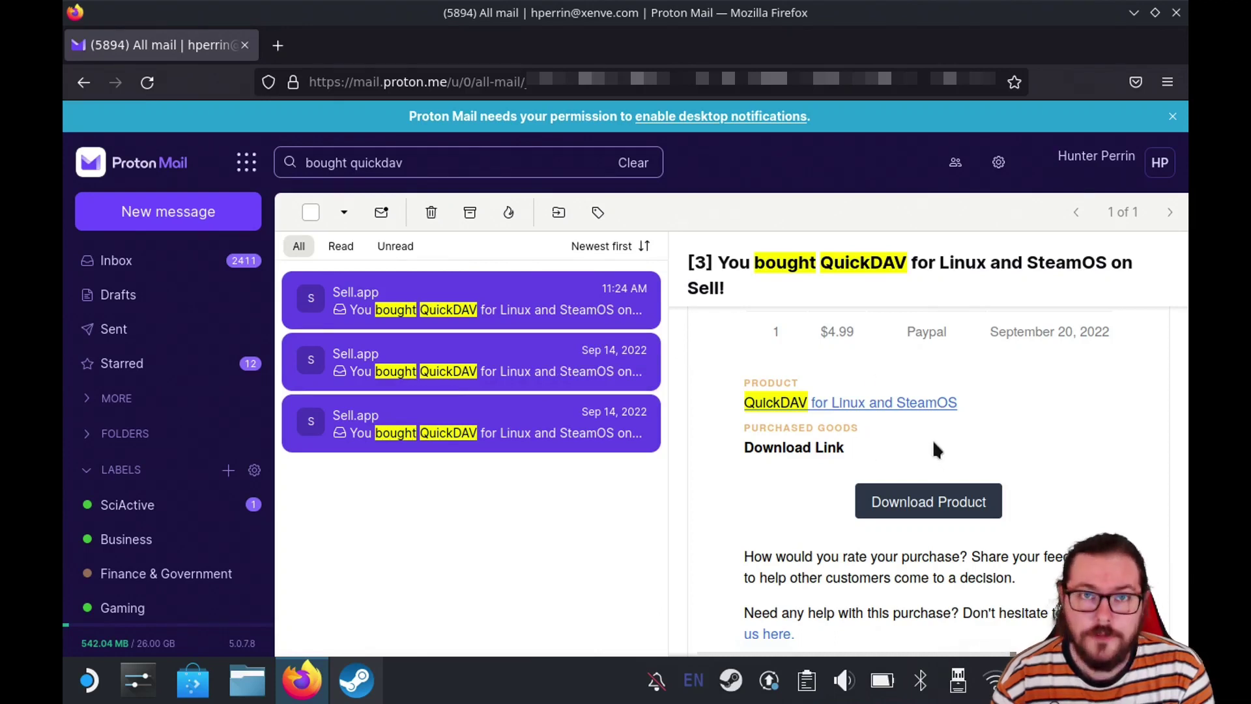
left_click(891, 505)
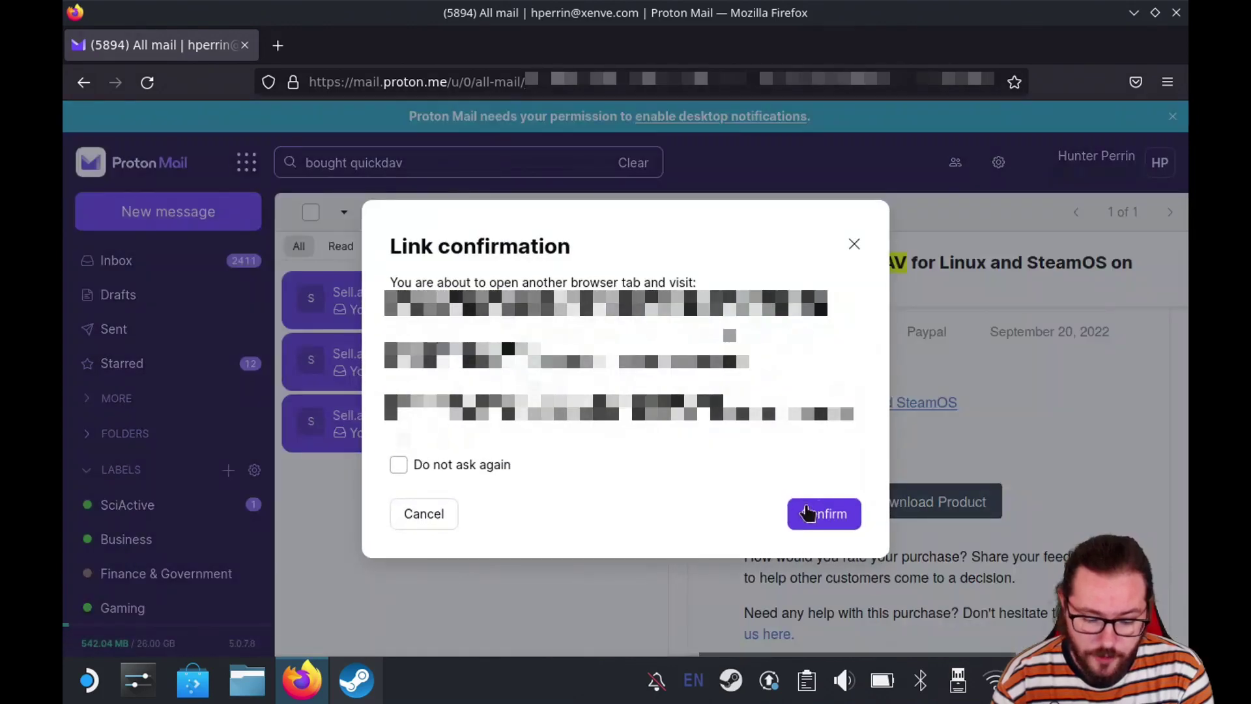
left_click(811, 511)
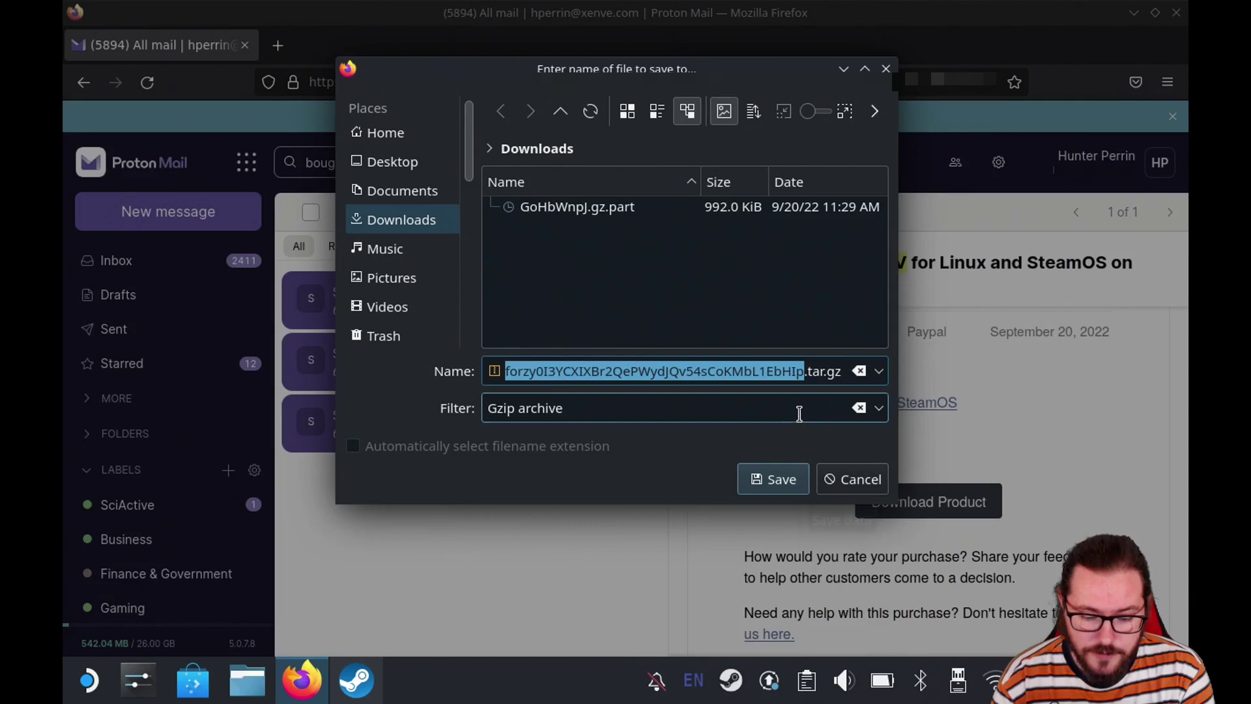
left_click(777, 480)
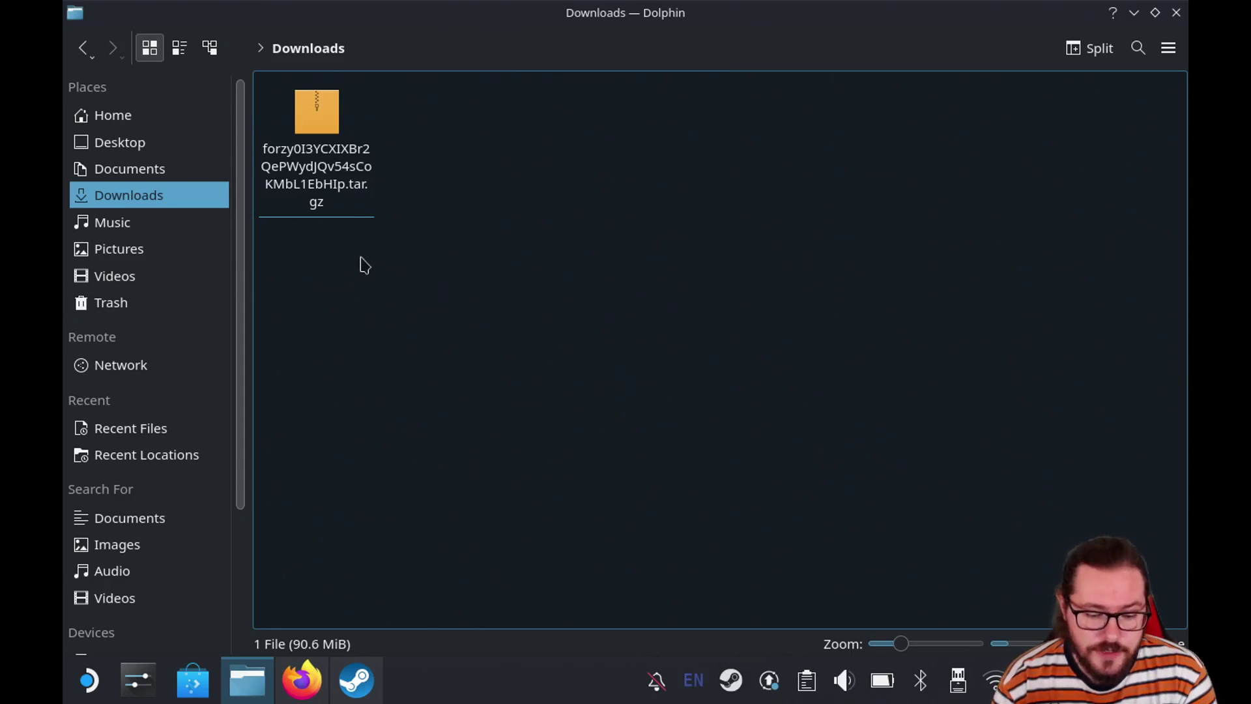
Step: Extract the tar.gz into its own QuickDAV-1.0.0 subfolder and launch QuickDAV-1.0.0.AppImage
right_click(324, 175)
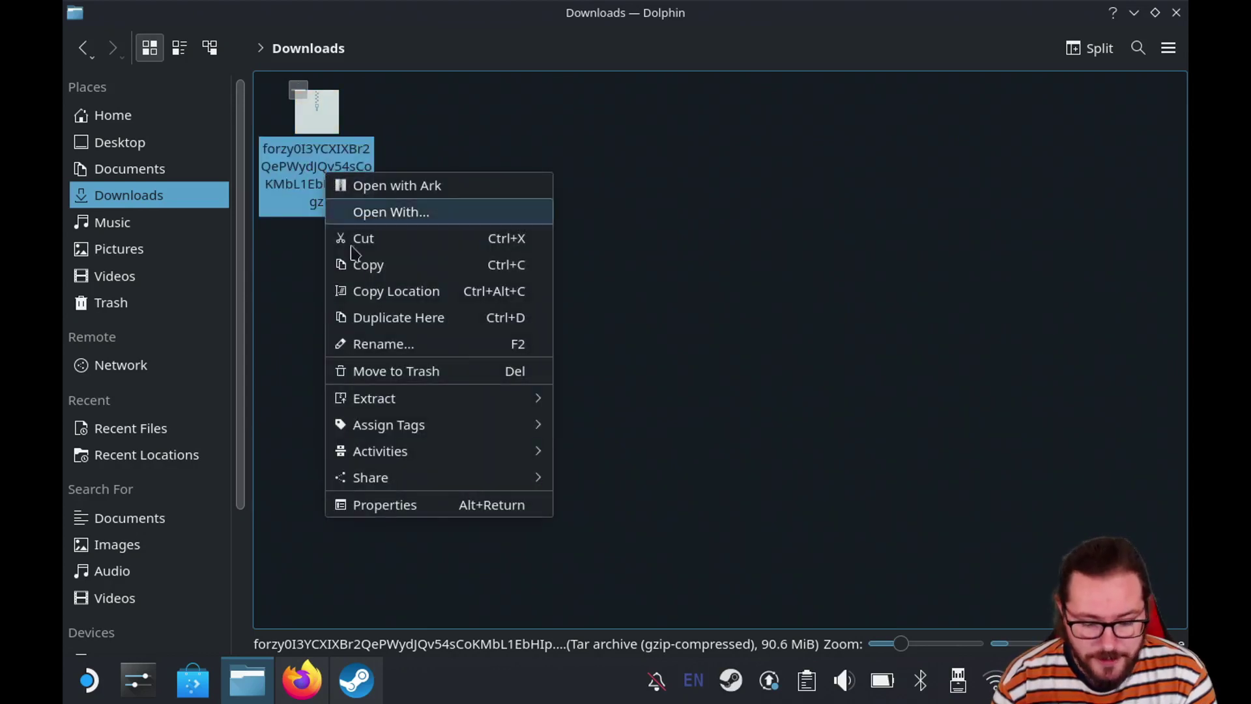
mouse_move(418, 400)
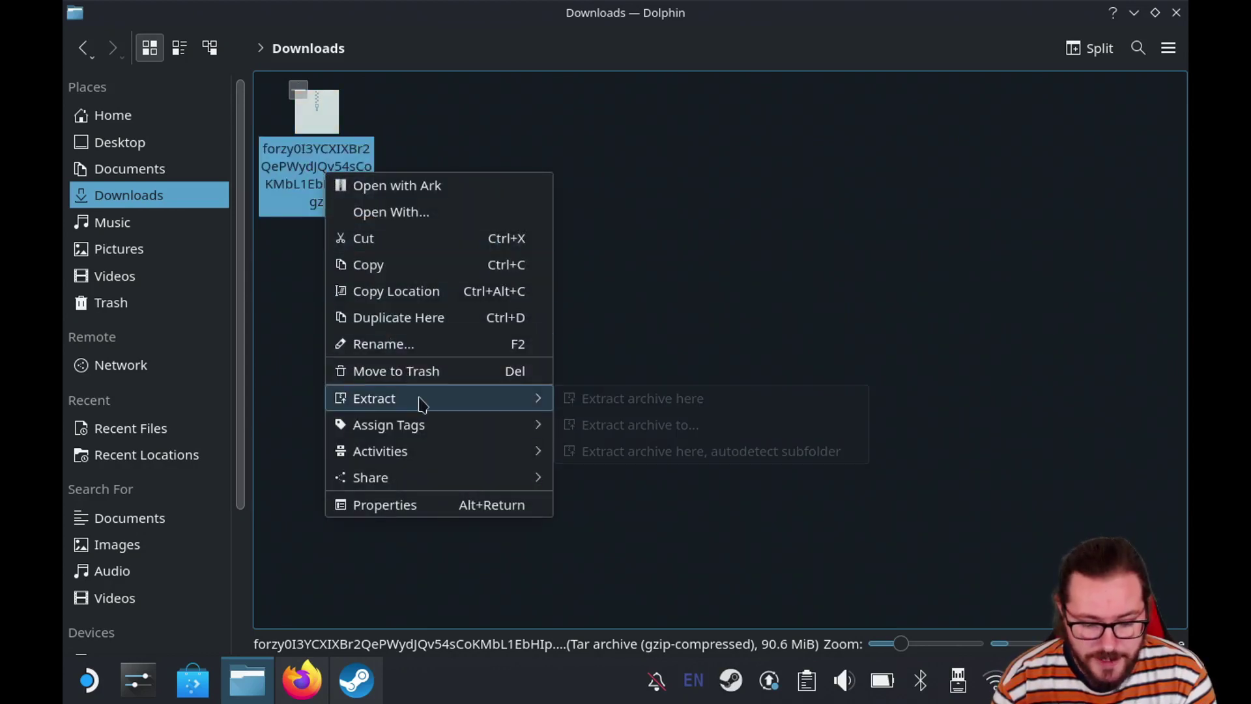
left_click(618, 456)
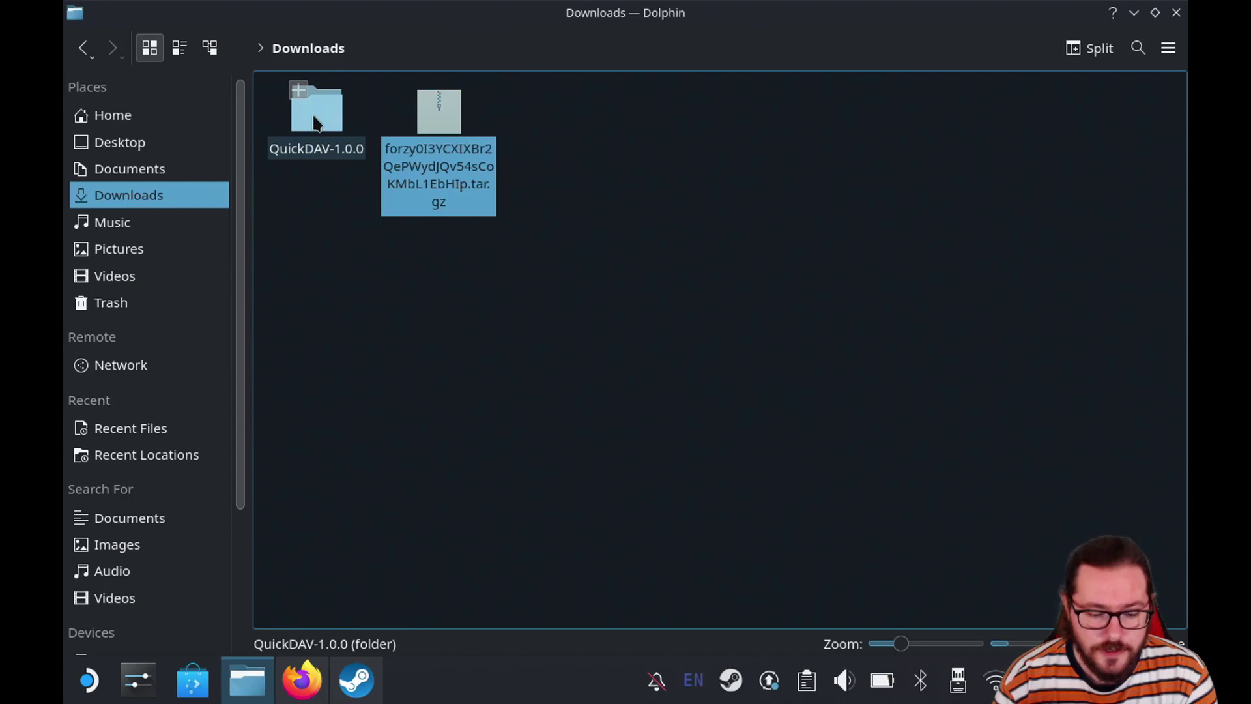
left_click(315, 123)
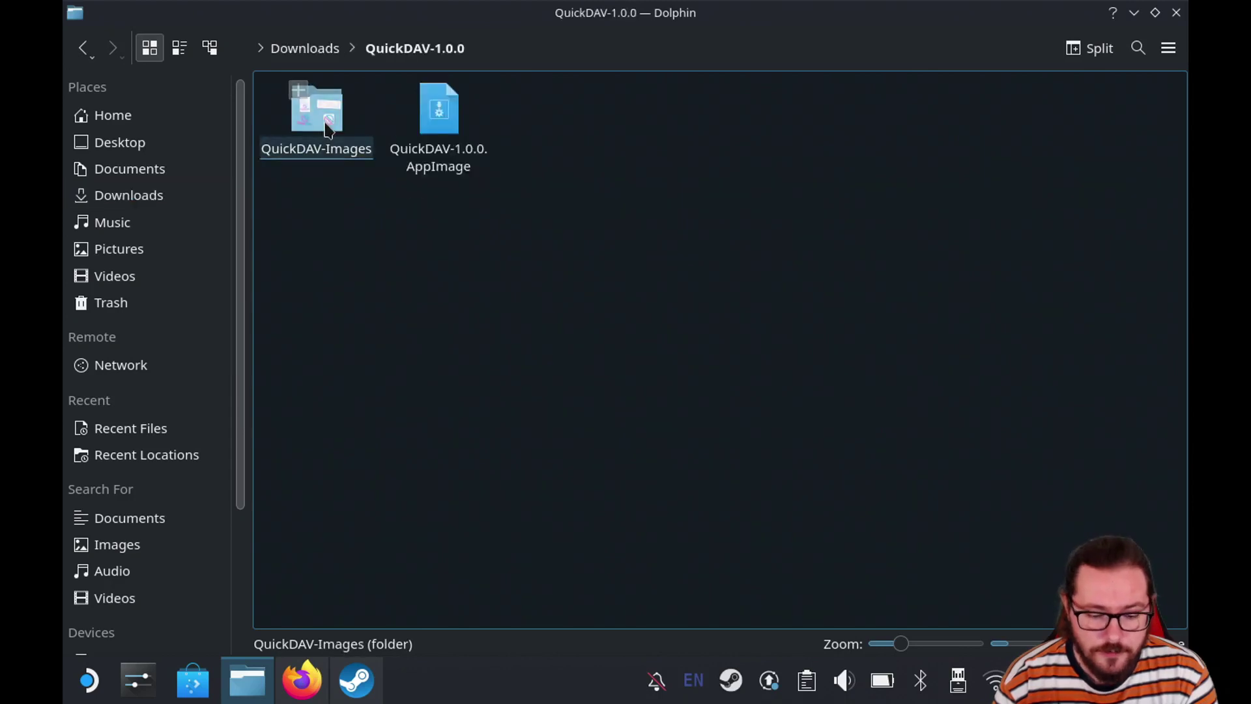
left_click(421, 164)
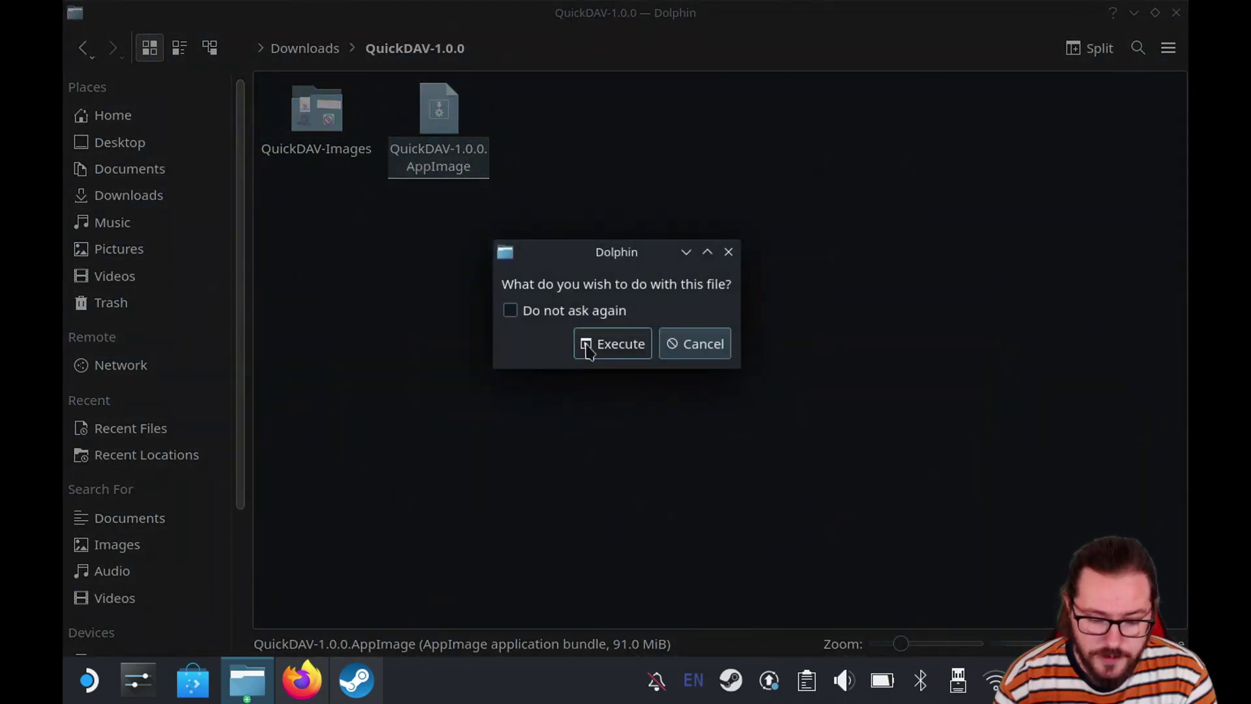
Step: Execute the AppImage, check QuickDAV's WebDAV address on the DASH tab, and exit it
left_click(588, 348)
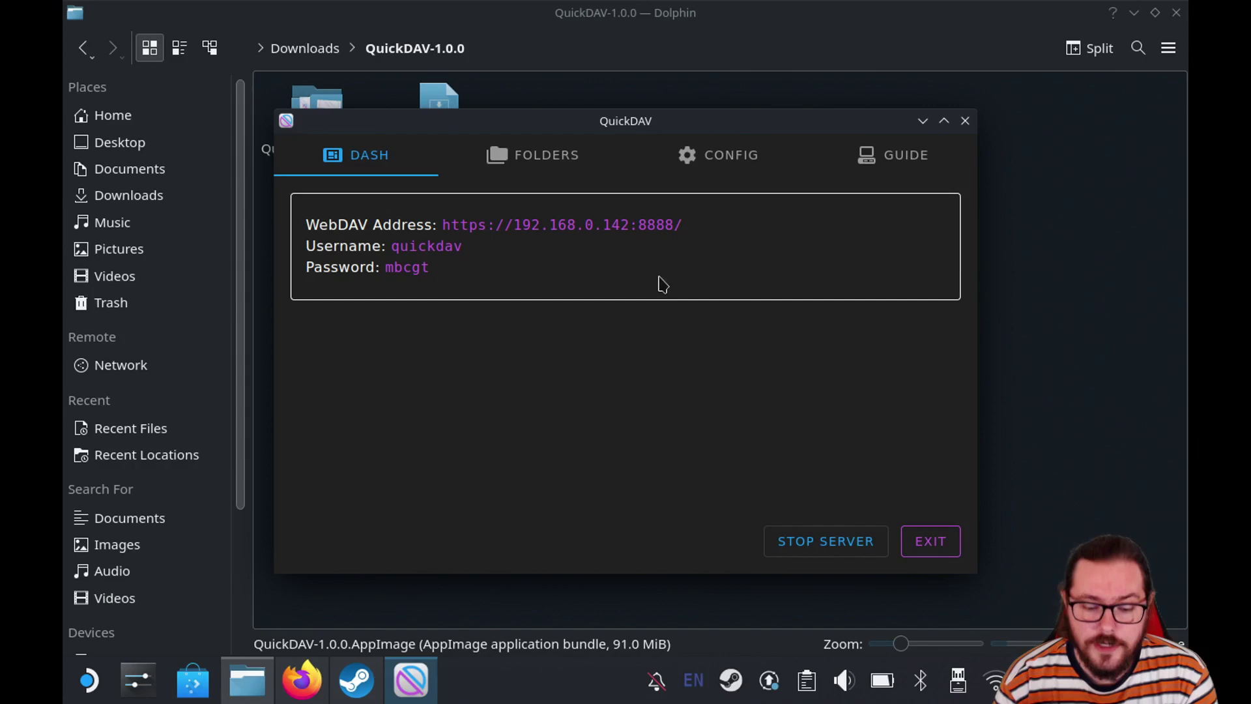
left_click(932, 546)
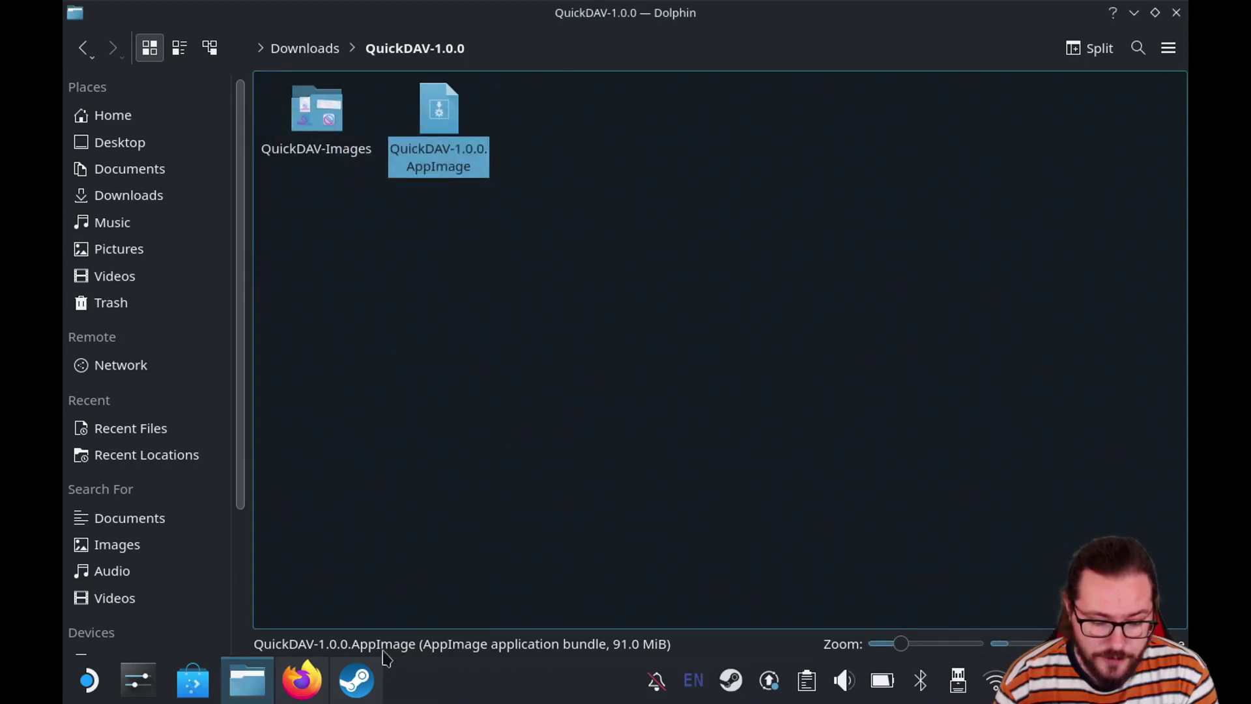
Step: Start adding a non-Steam game and browse to /home/deck/Downloads/QuickDAV-1.0.0
left_click(365, 680)
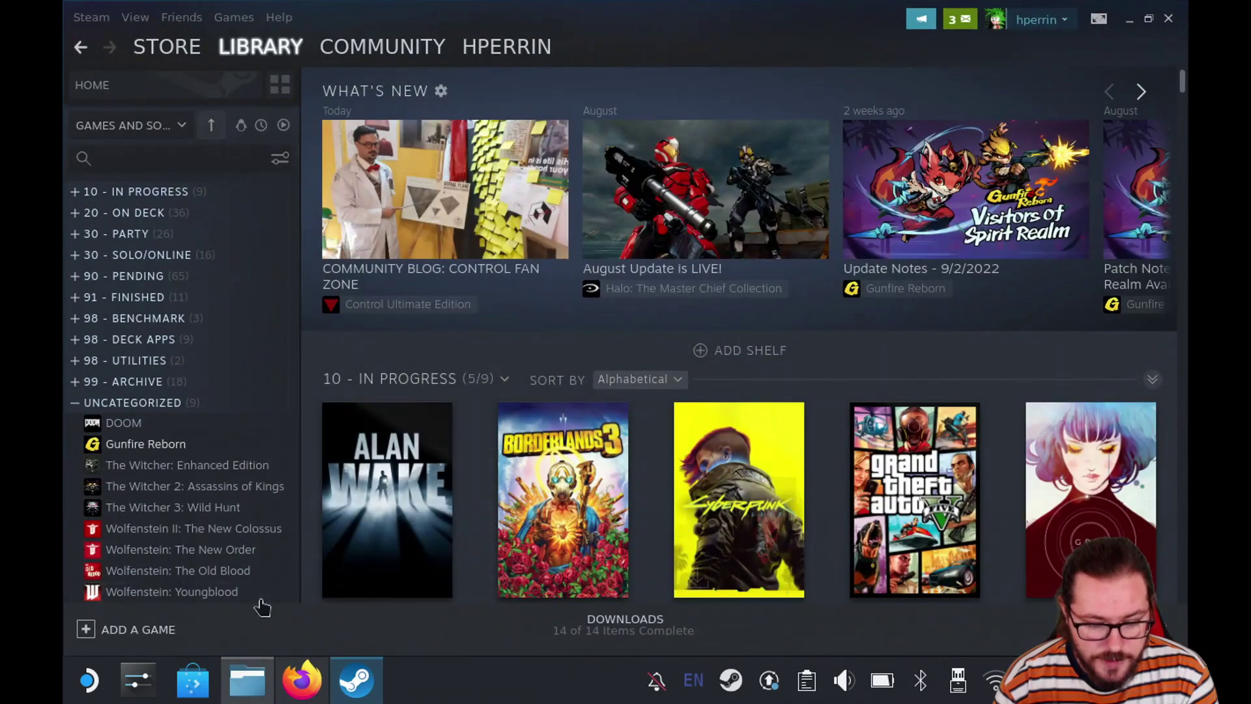
left_click(150, 631)
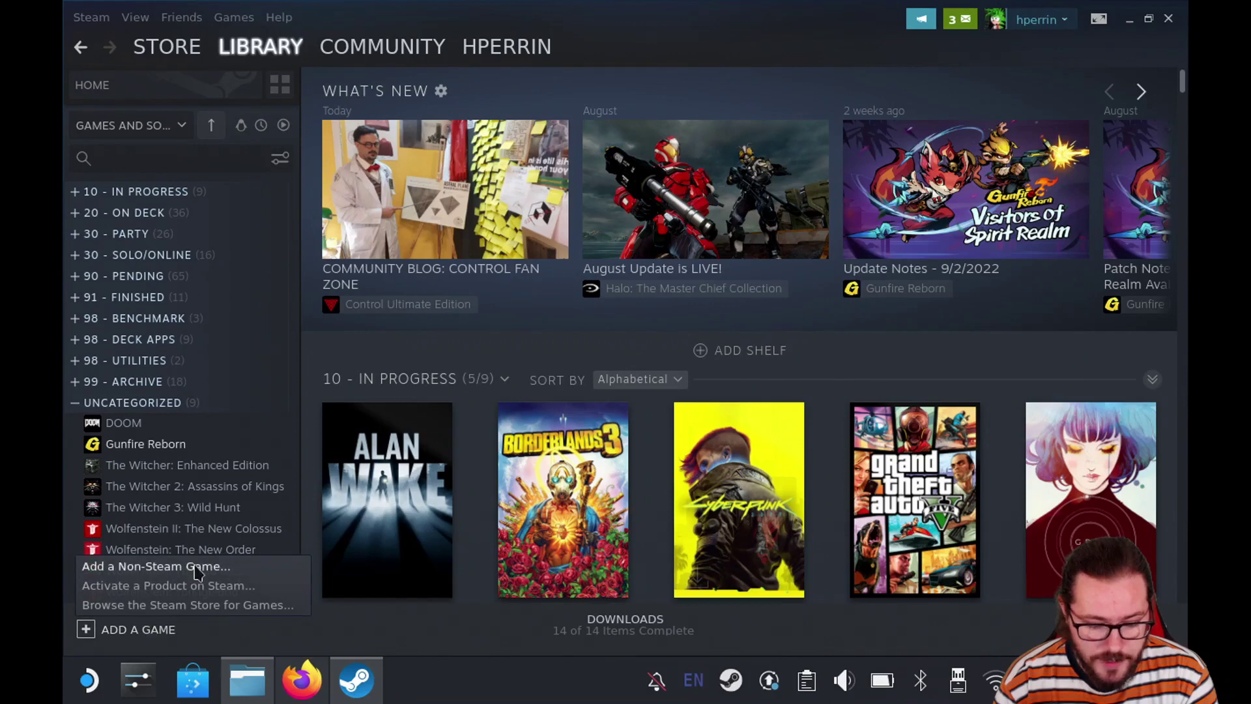
left_click(197, 567)
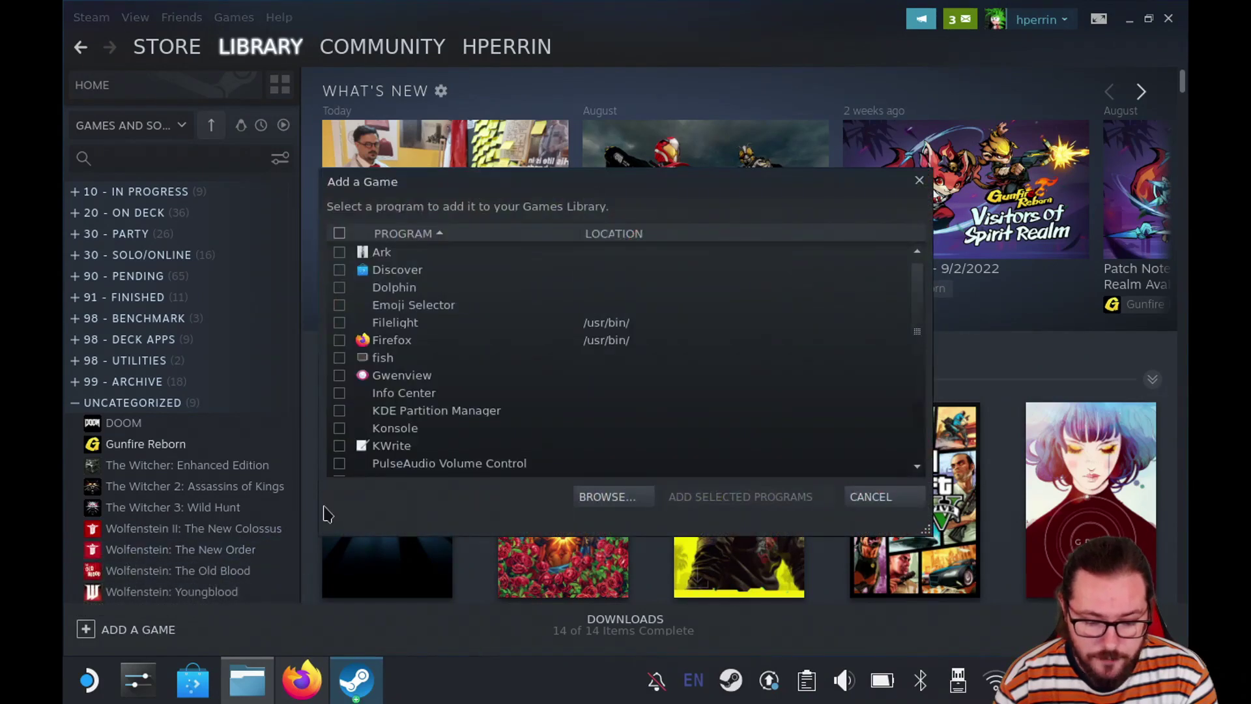
left_click(595, 497)
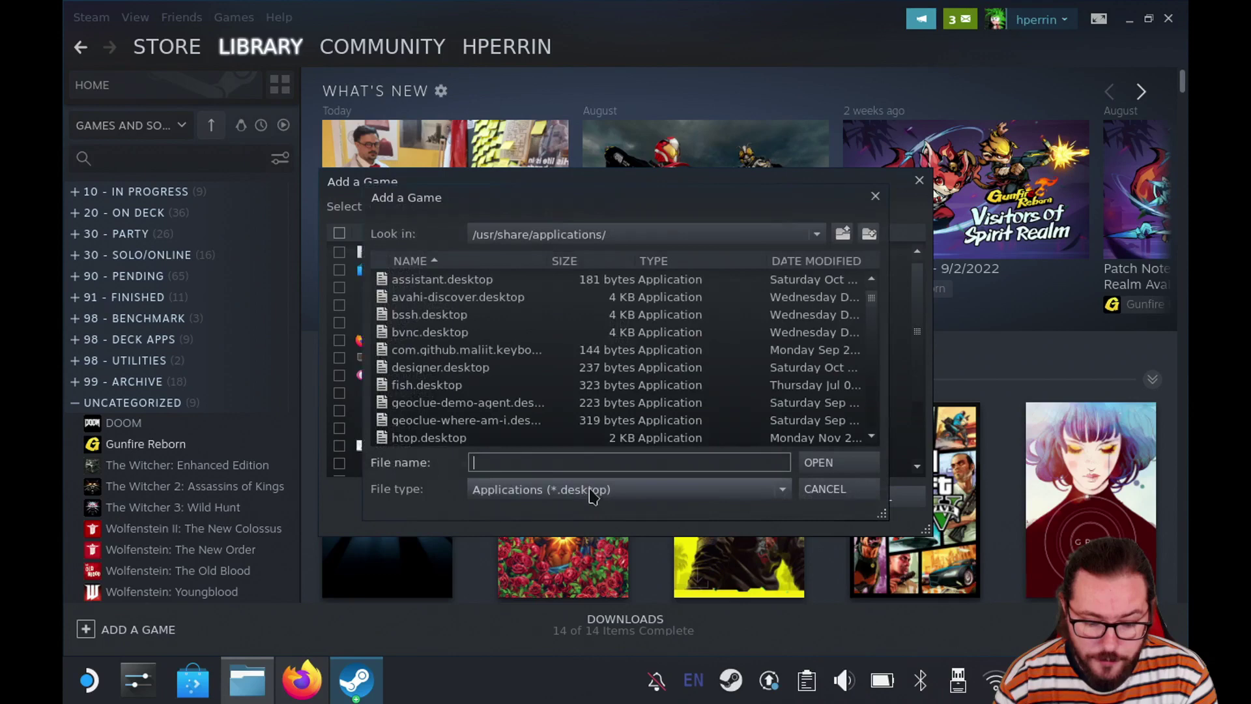
left_click(565, 234)
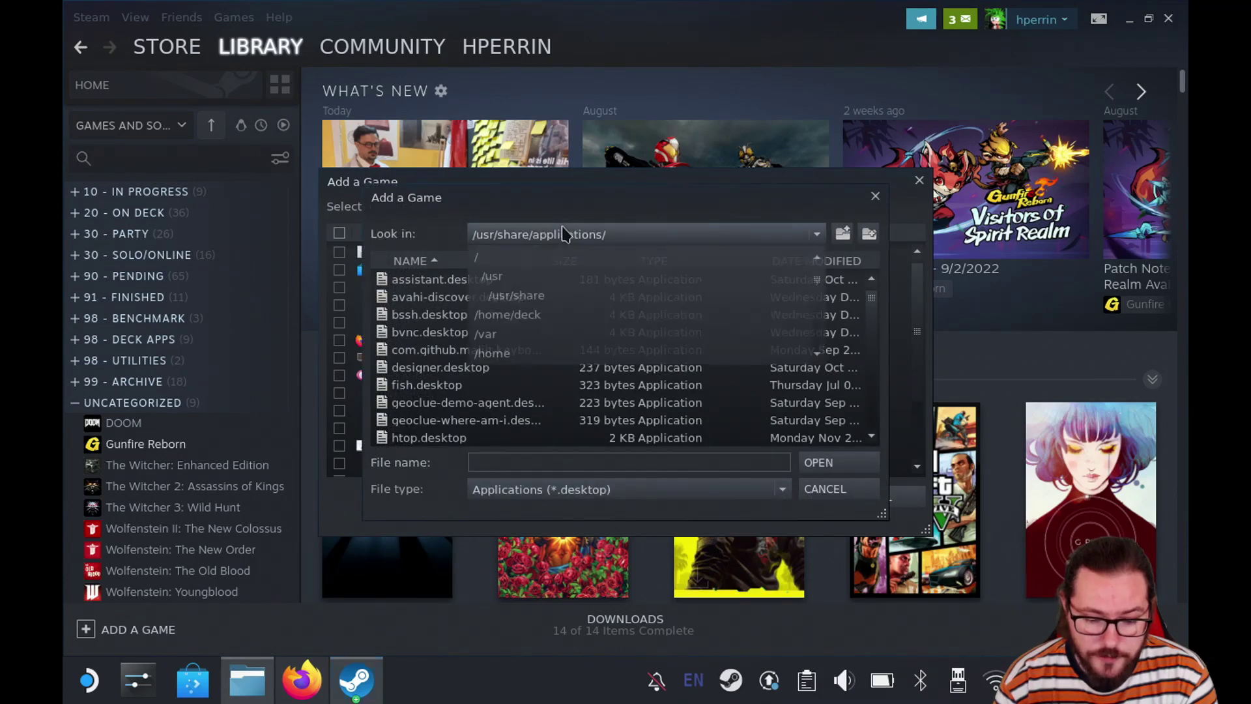
left_click(537, 314)
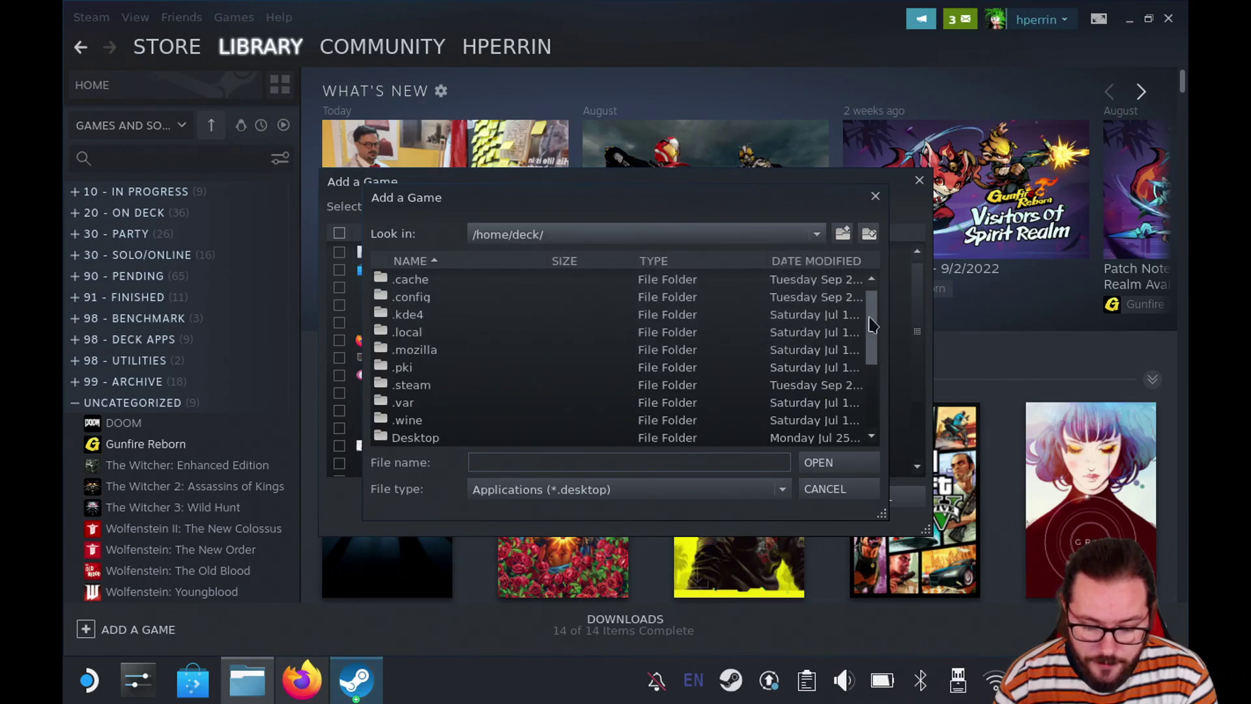
left_click_drag(869, 332, 871, 353)
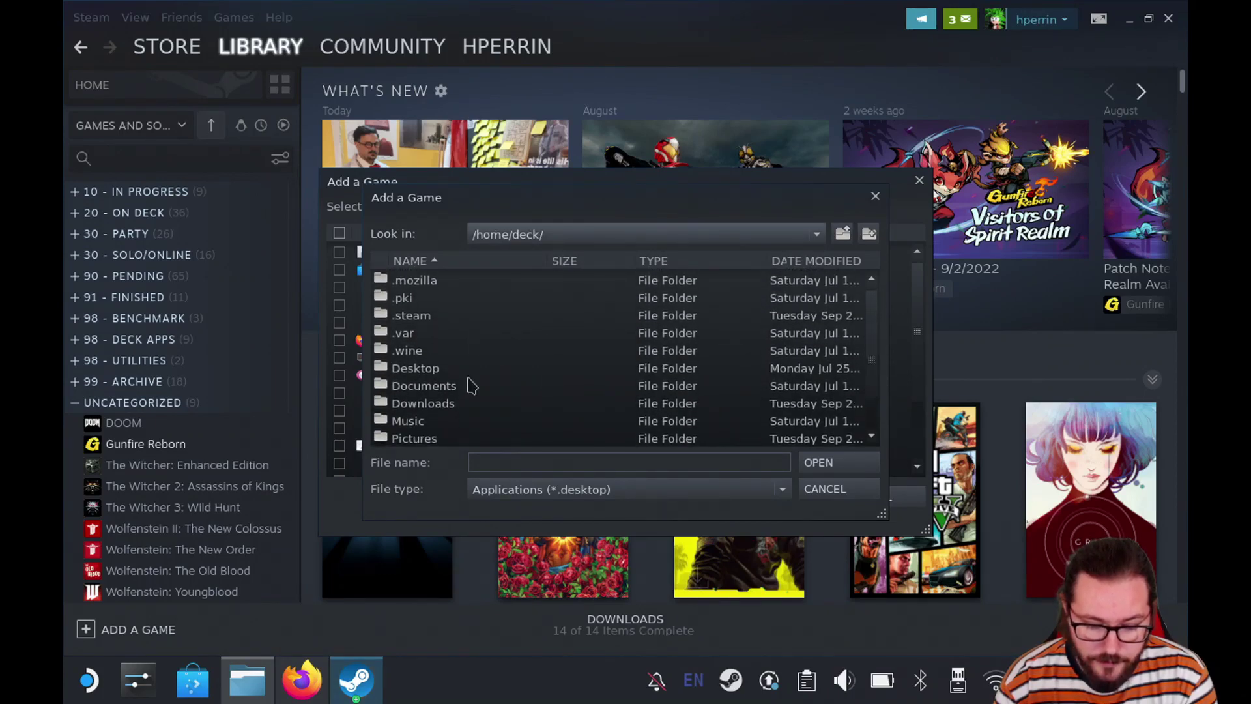
left_click(436, 405)
double_click(436, 406)
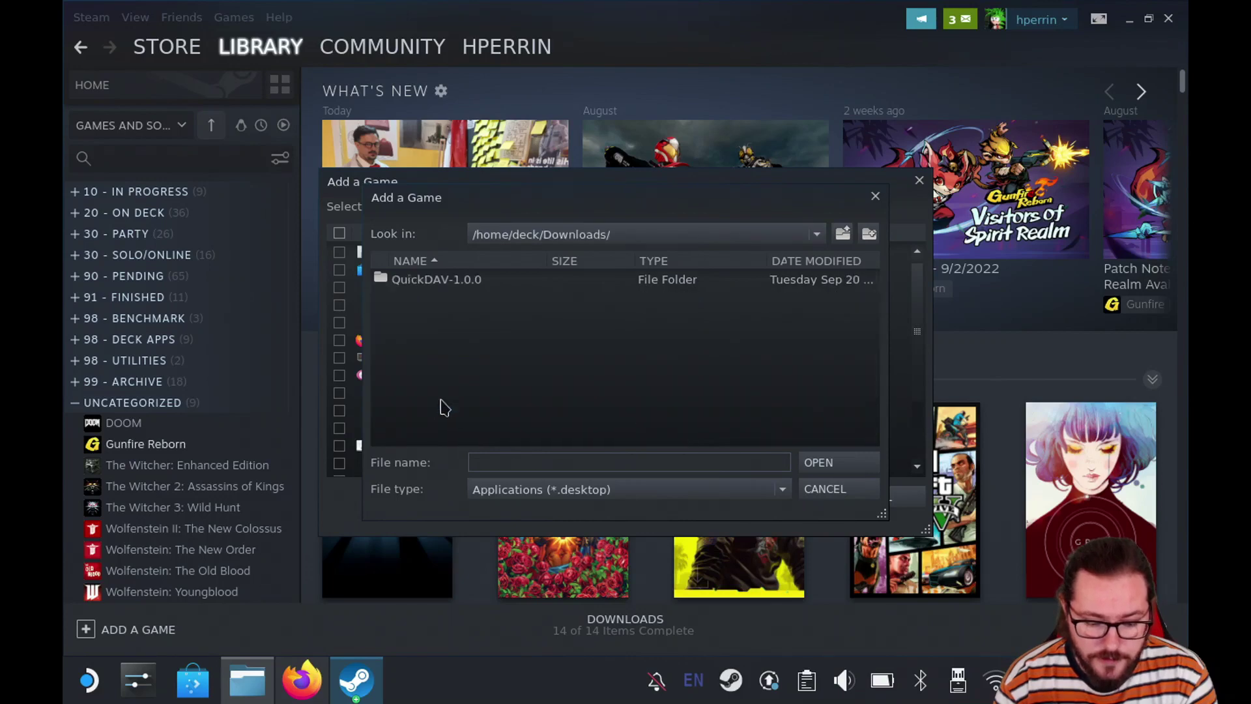
double_click(454, 283)
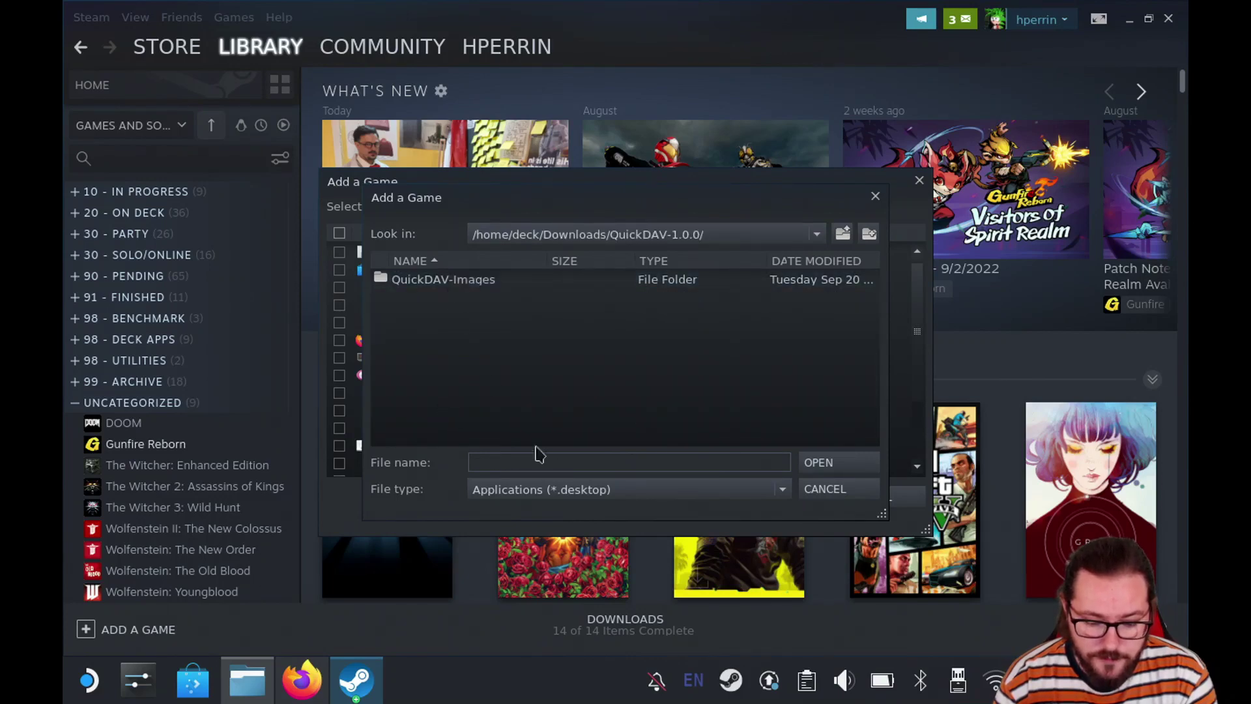
Step: Set file type to All Files, pick QuickDAV-1.0.0.AppImage, and add it to the library
left_click(546, 490)
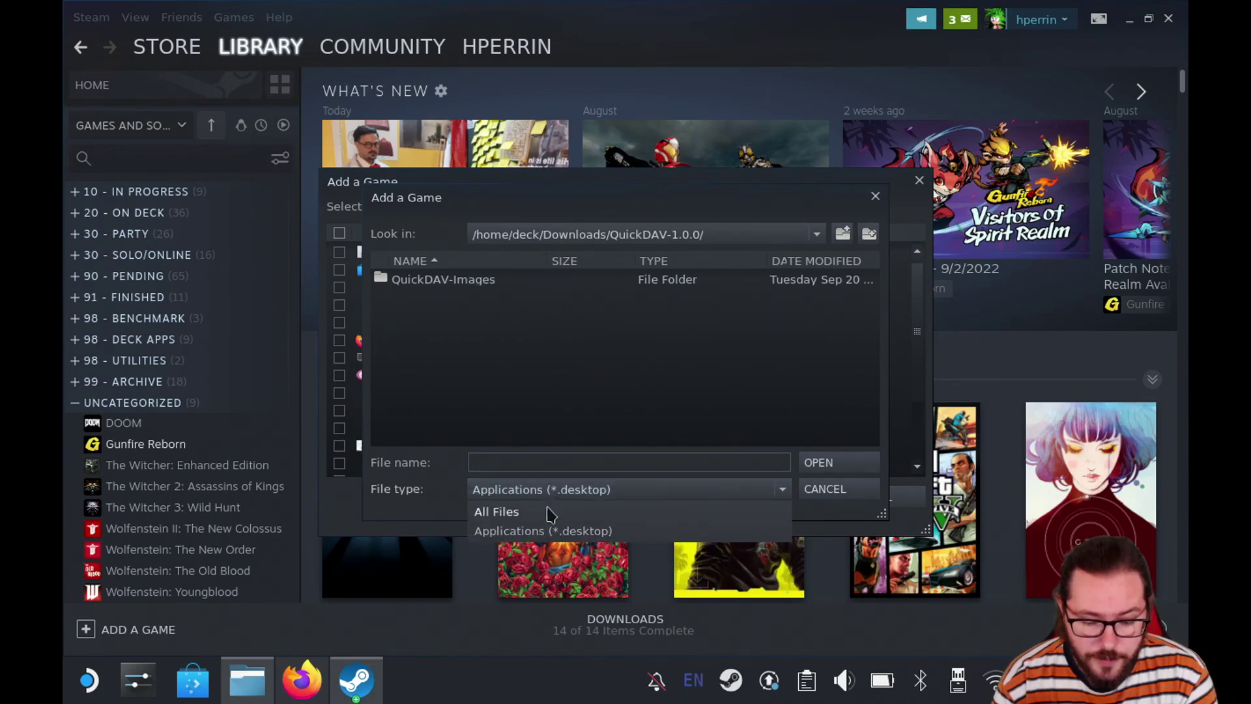
left_click(545, 512)
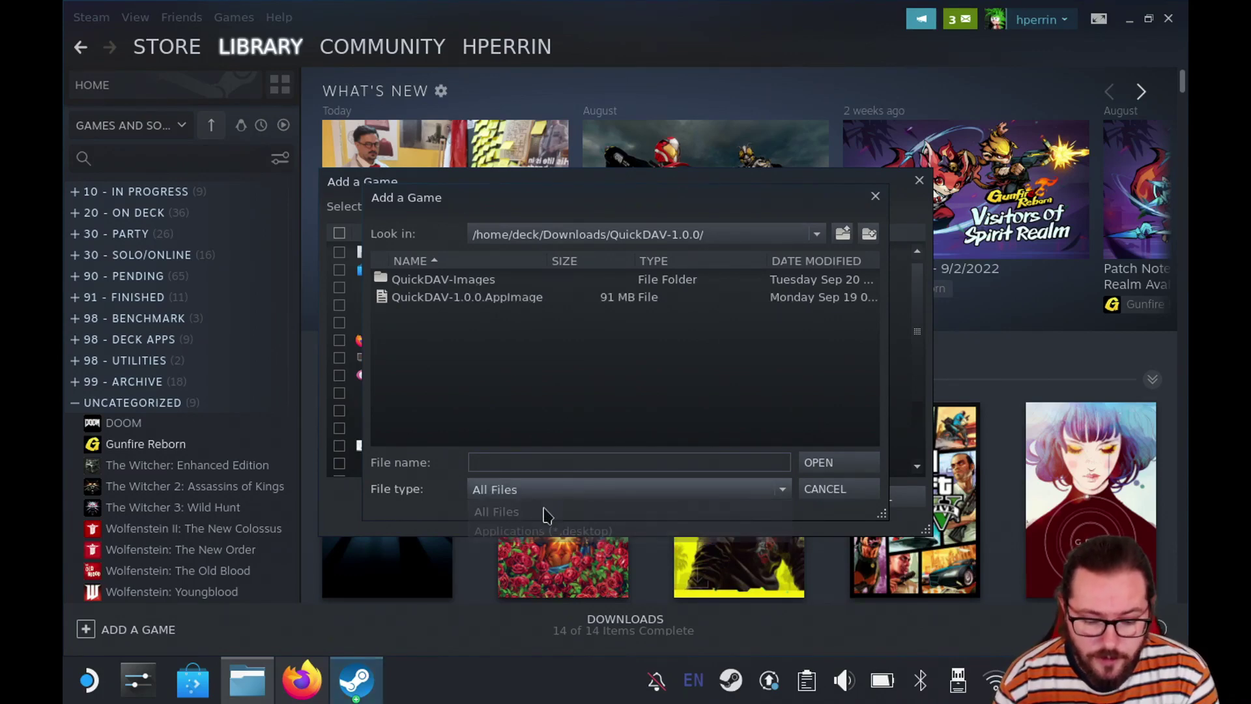
left_click(498, 301)
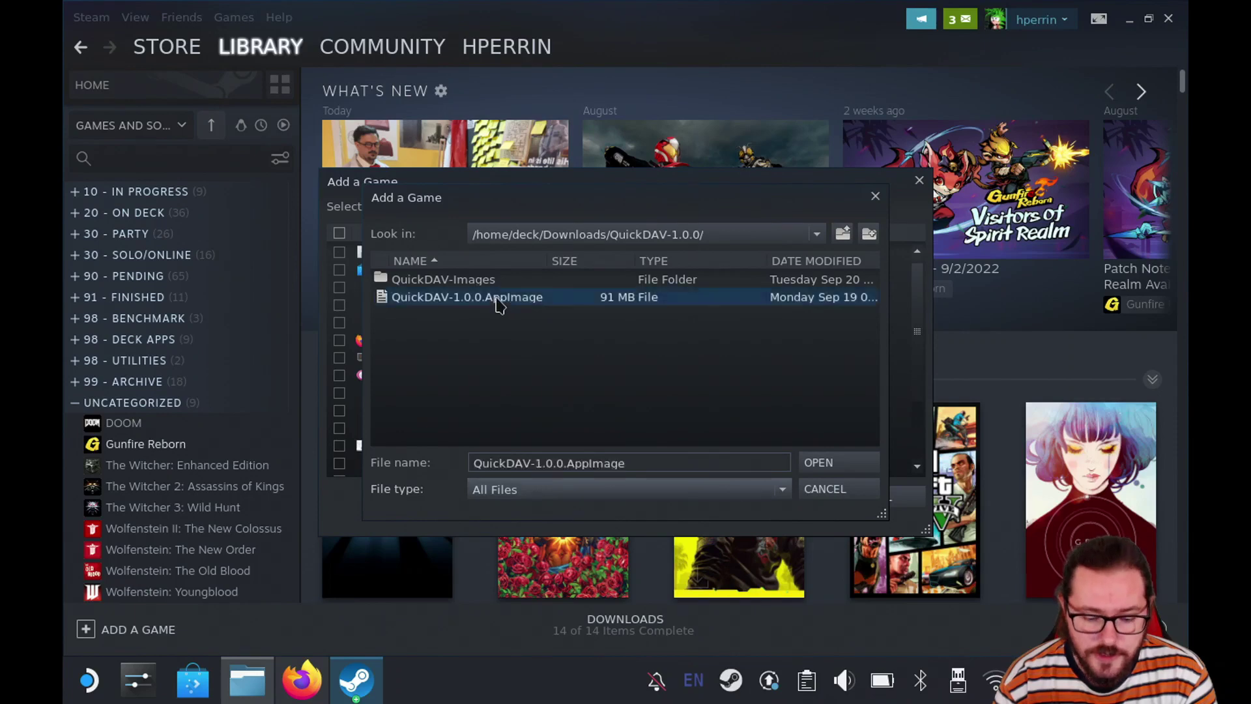
left_click(827, 464)
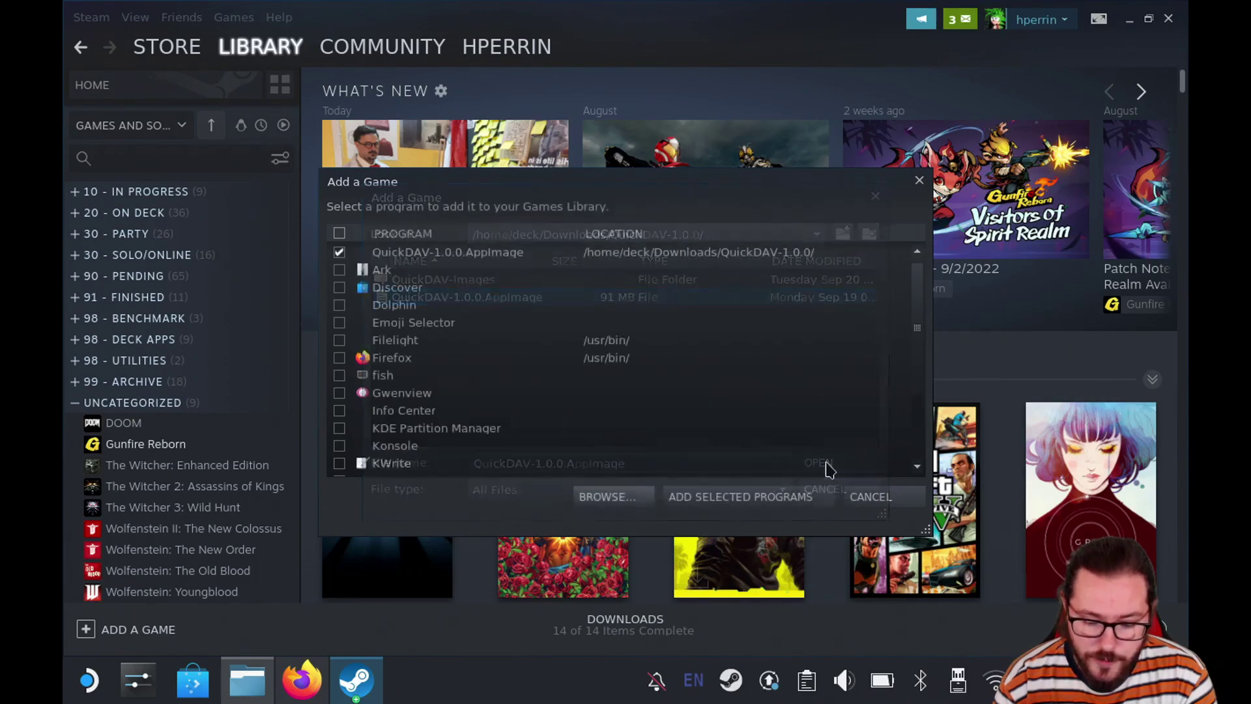
left_click(706, 494)
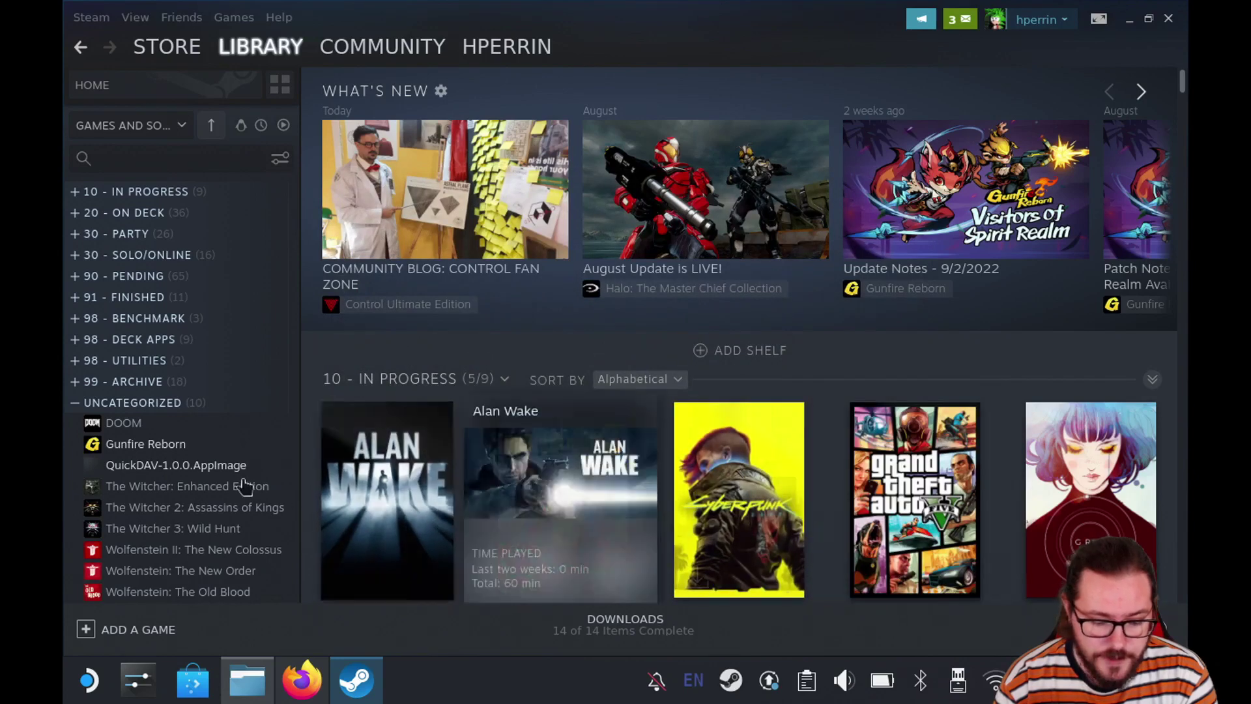
Step: Open QuickDAV's library page and choose Set Custom Background from the header menu
left_click(234, 468)
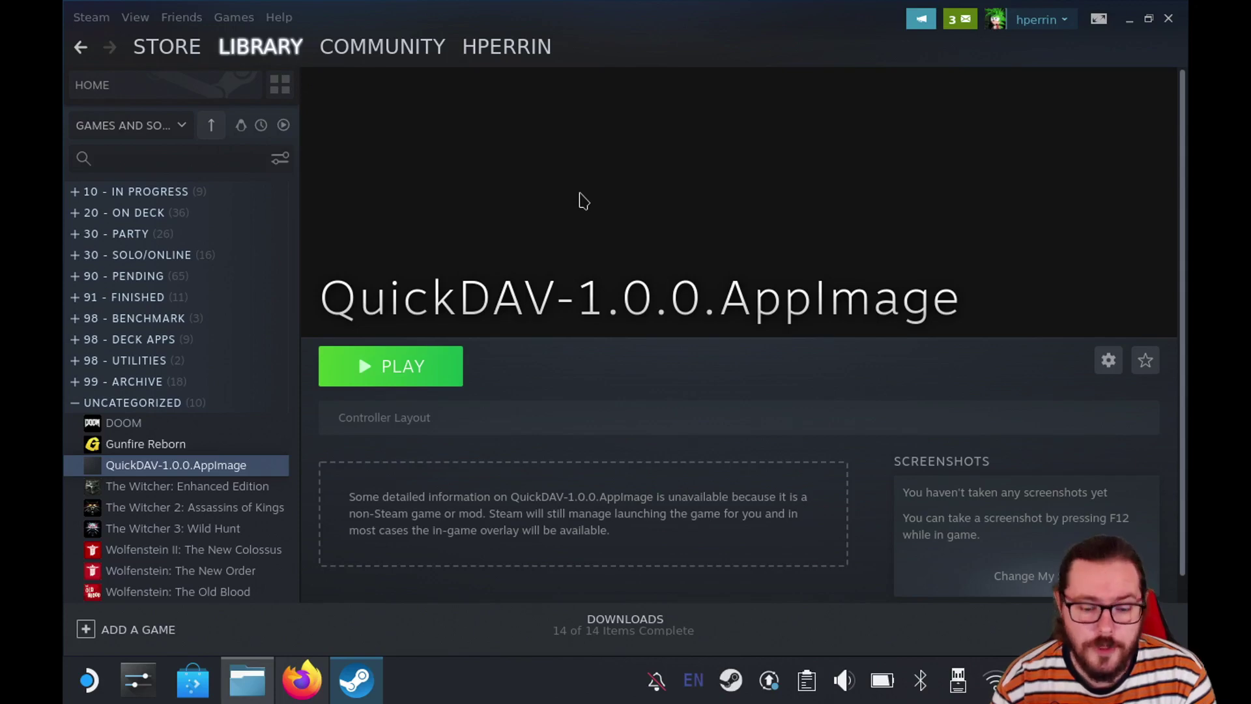
right_click(580, 192)
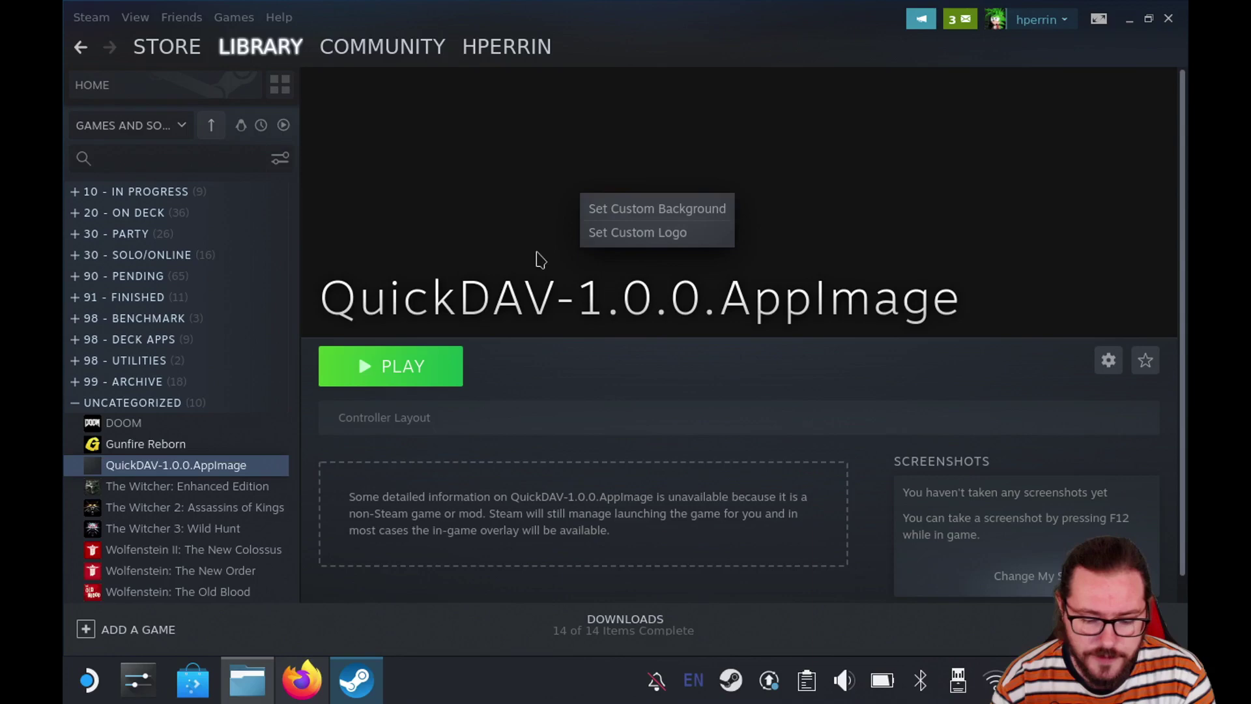
left_click(644, 209)
Step: Browse the image picker to Downloads/QuickDAV-1.0.0/QuickDAV-Images
left_click(627, 233)
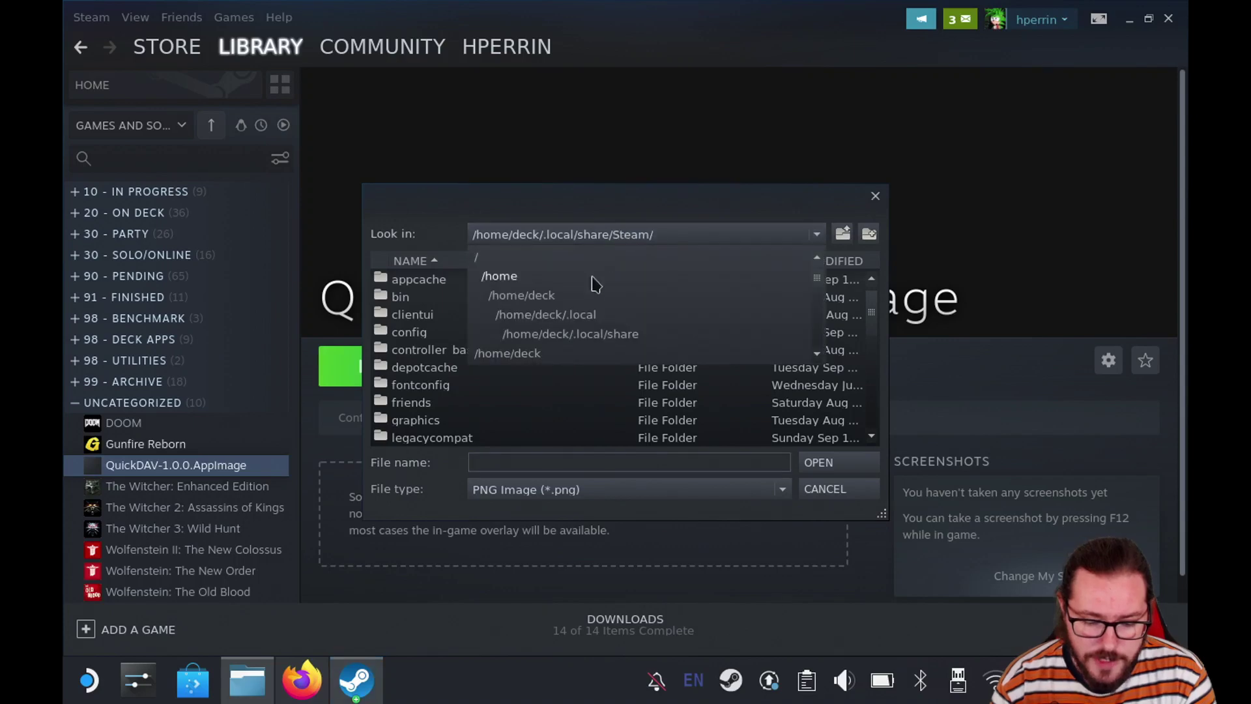
left_click(589, 299)
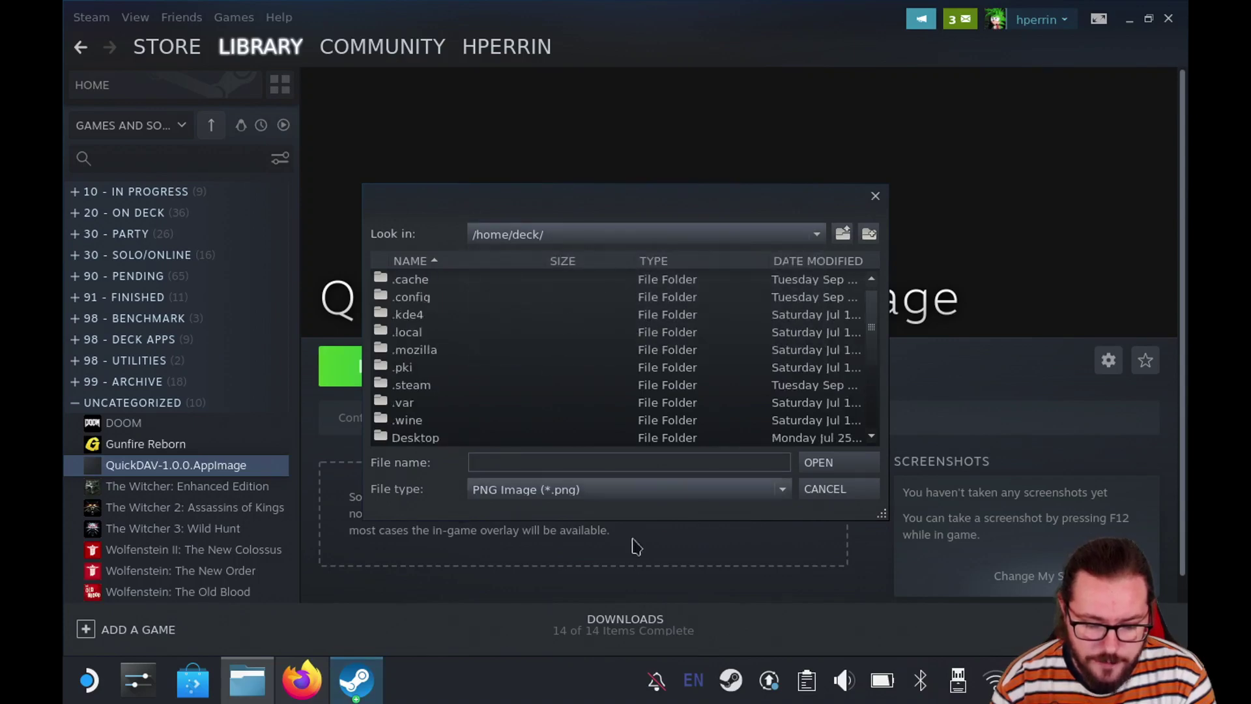
scroll(871, 329, "down", 2)
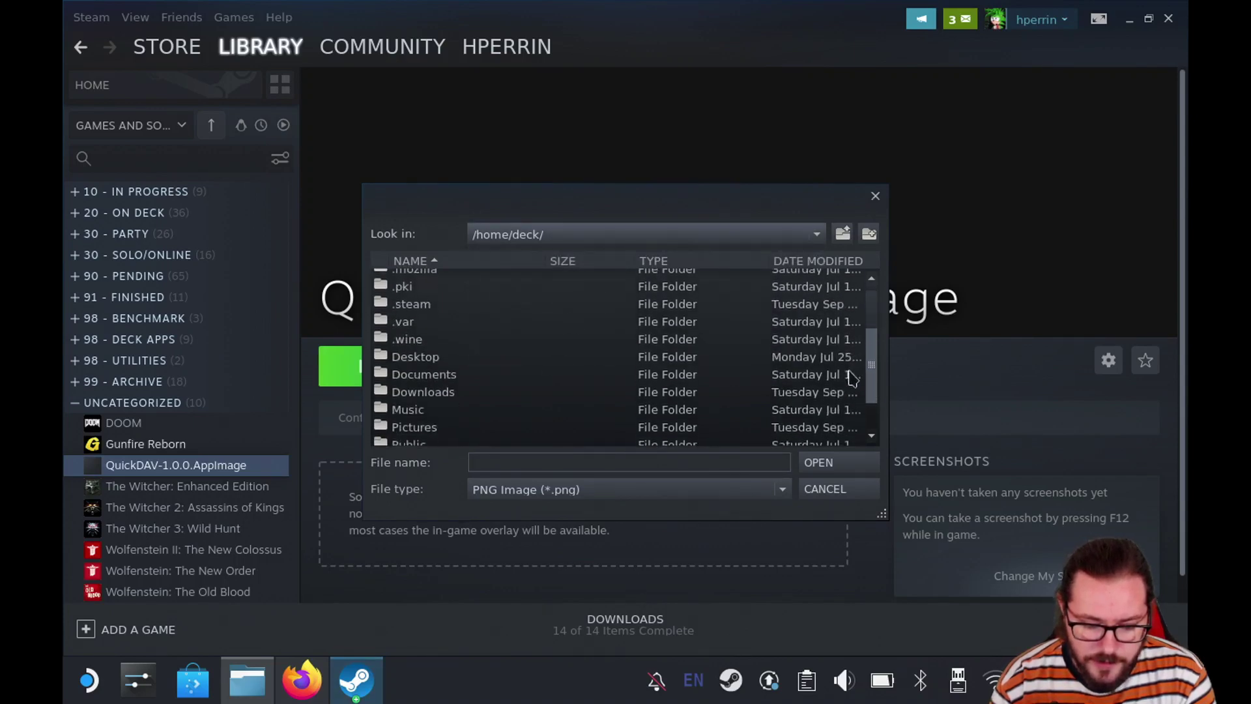
left_click(475, 390)
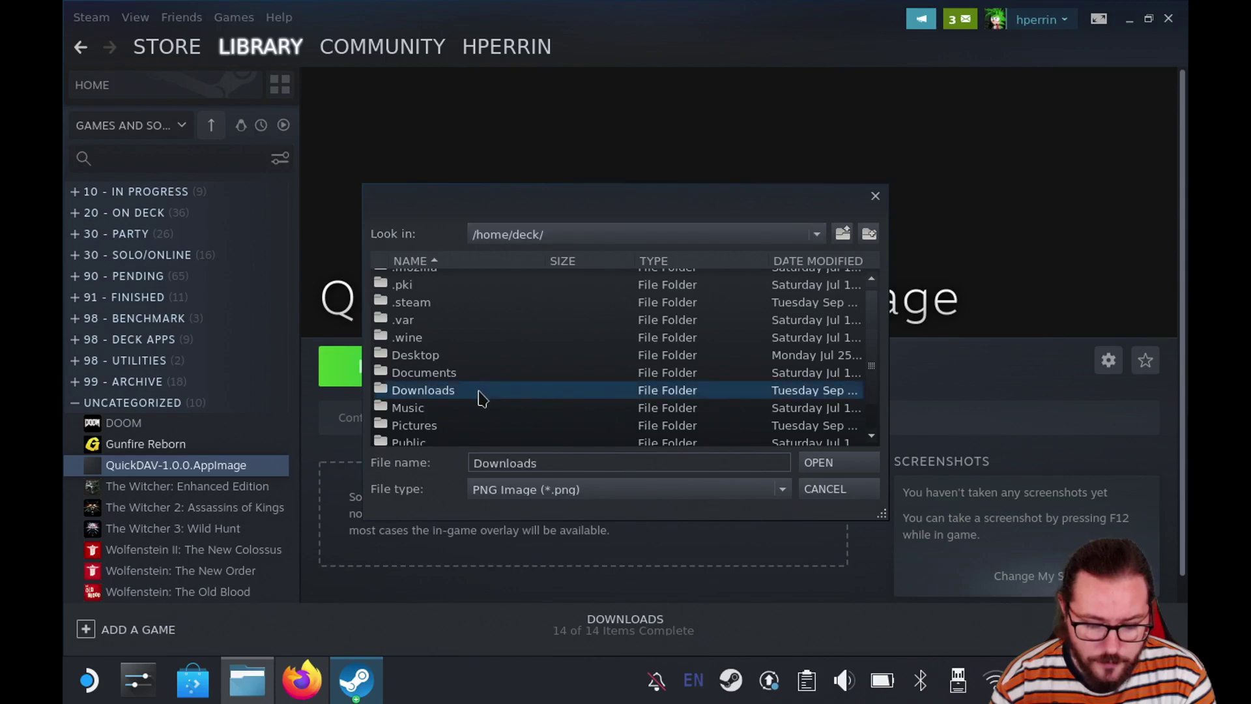
double_click(479, 391)
double_click(469, 280)
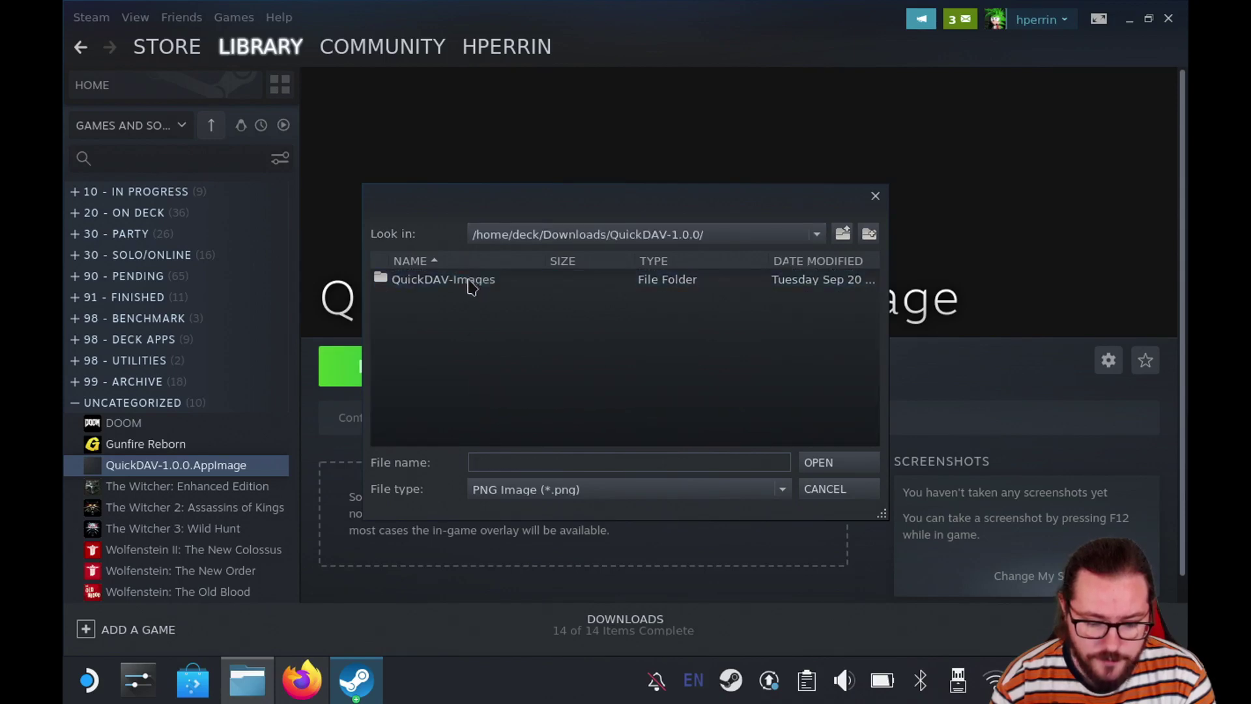
double_click(464, 285)
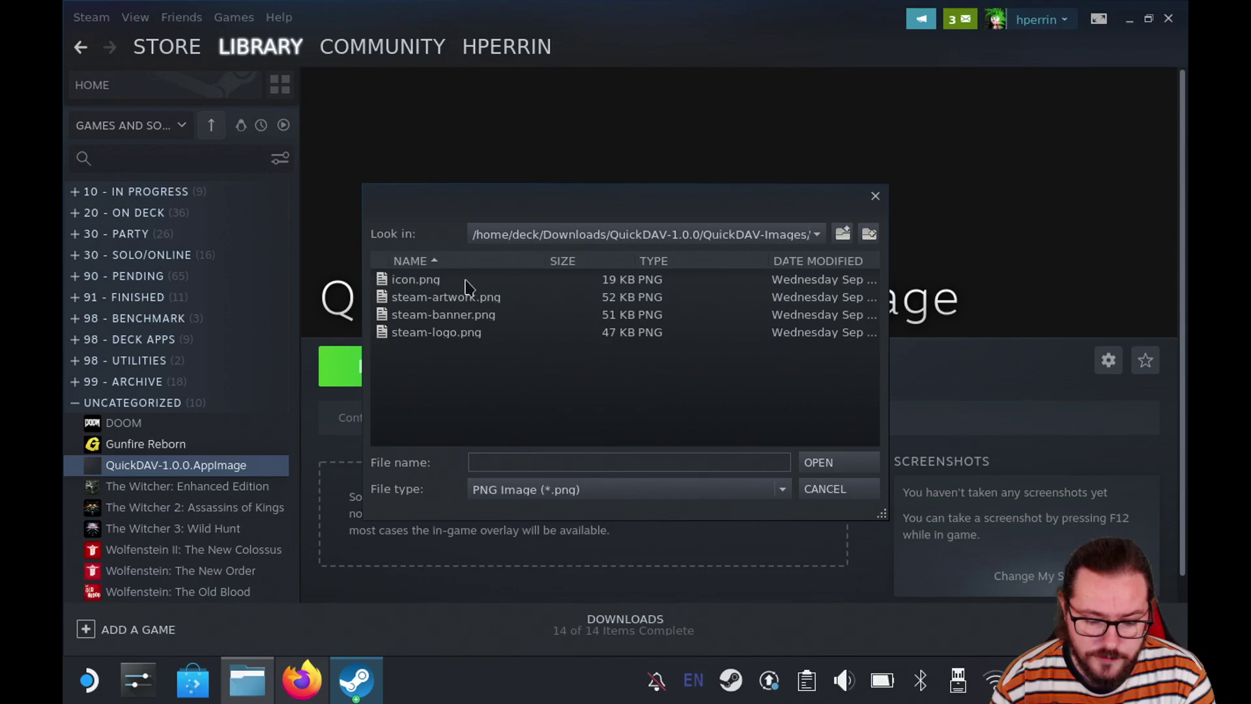
Step: Set steam-banner.png as QuickDAV's custom background and steam-logo.png as its custom logo
left_click(463, 317)
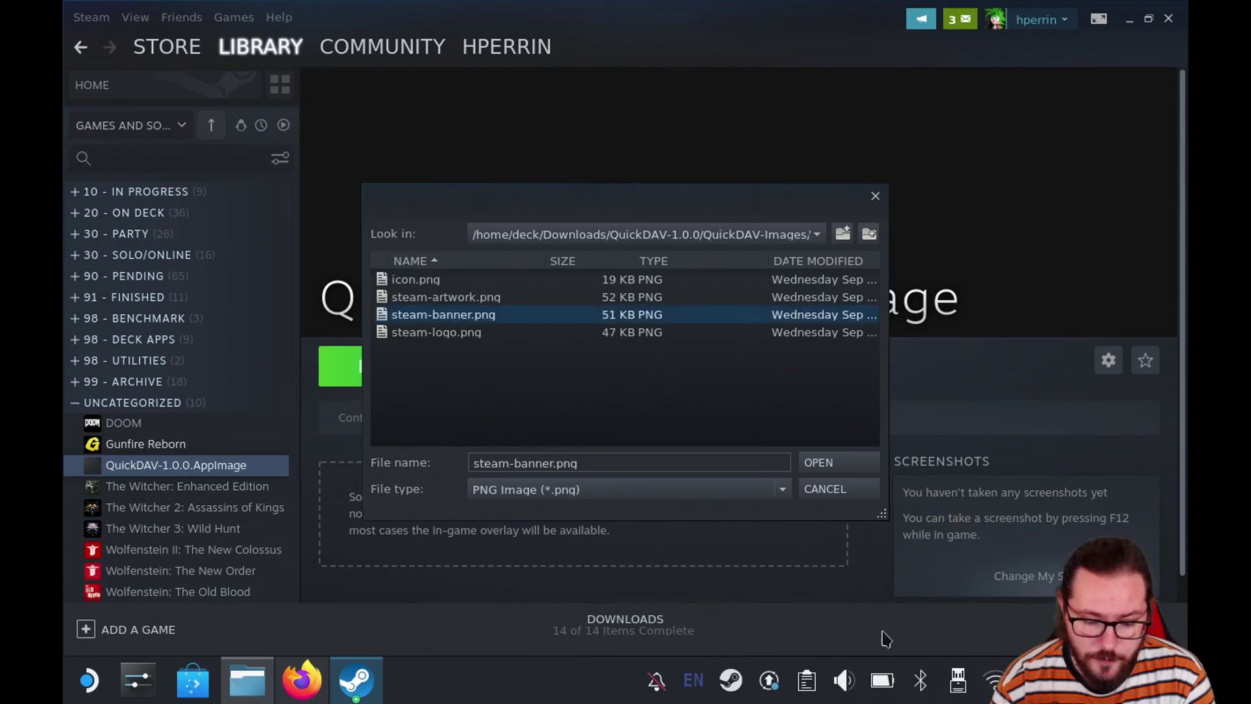
left_click(834, 465)
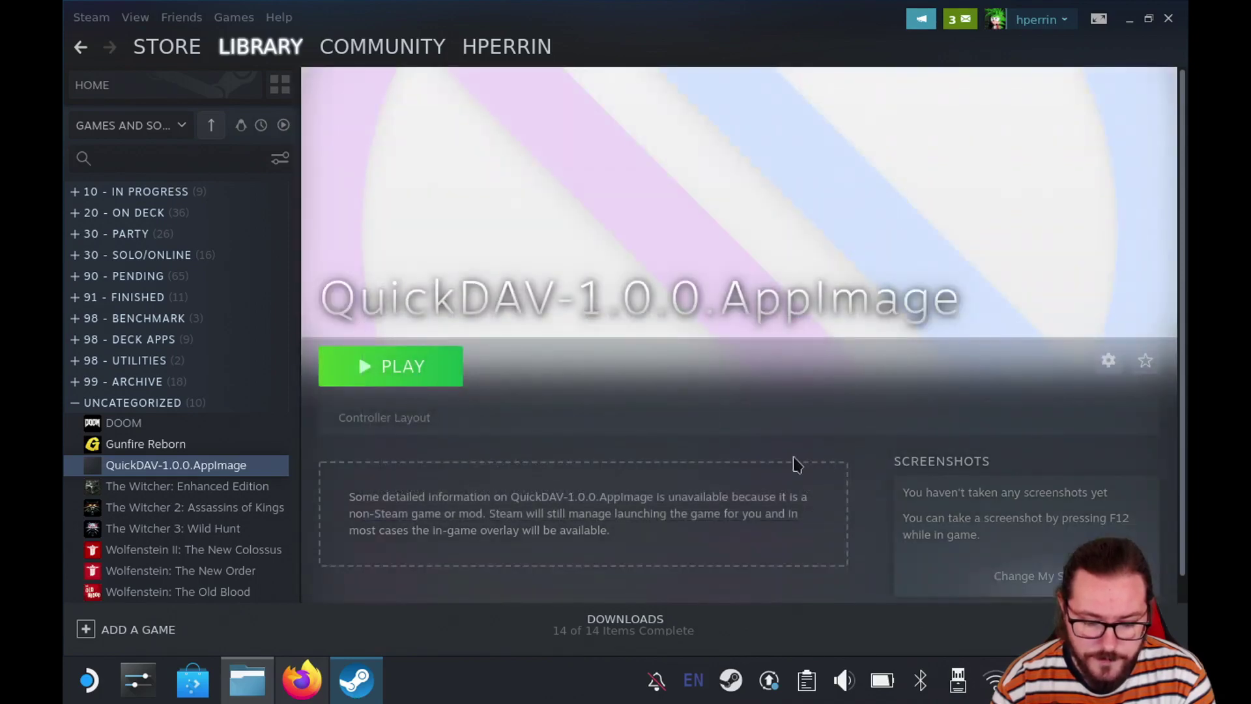
right_click(638, 205)
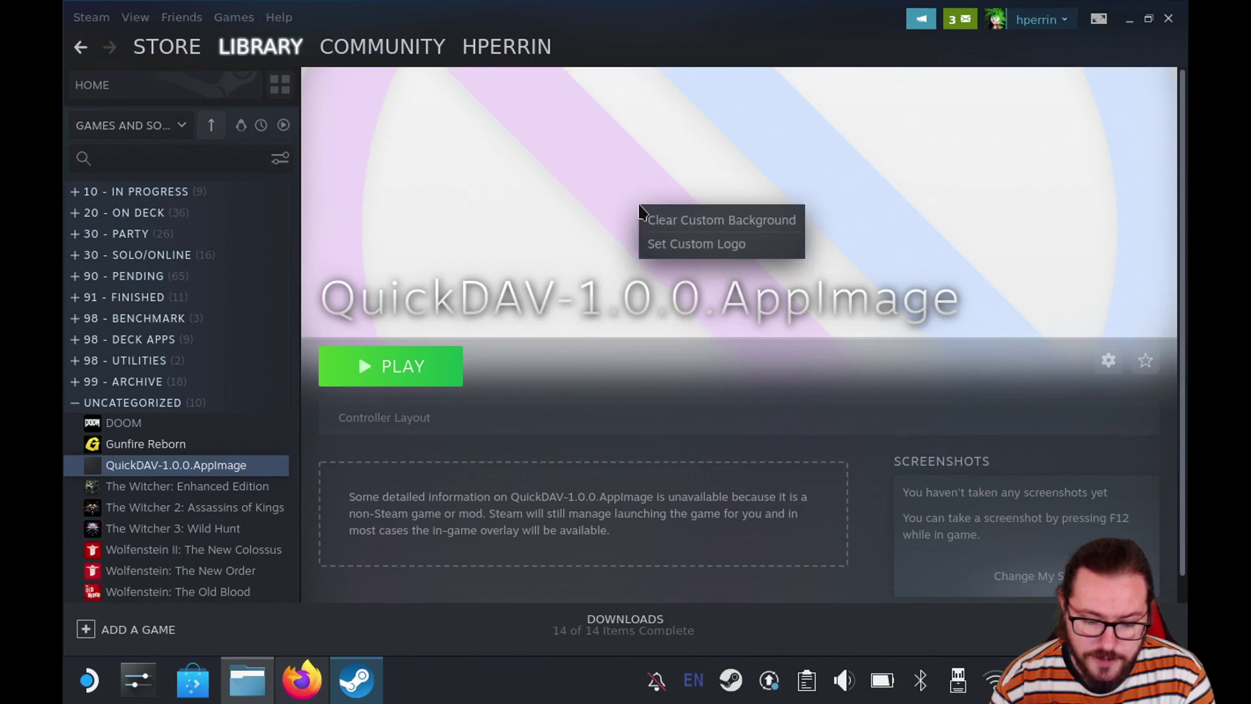
left_click(660, 247)
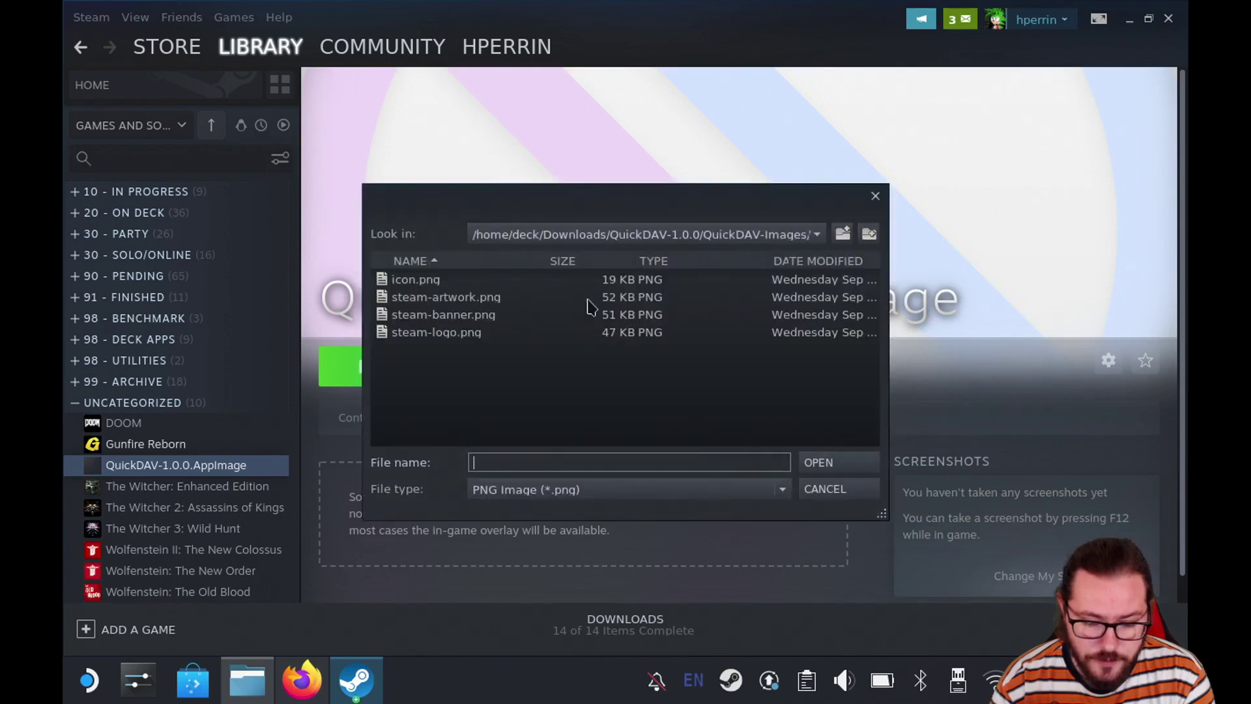
left_click(458, 335)
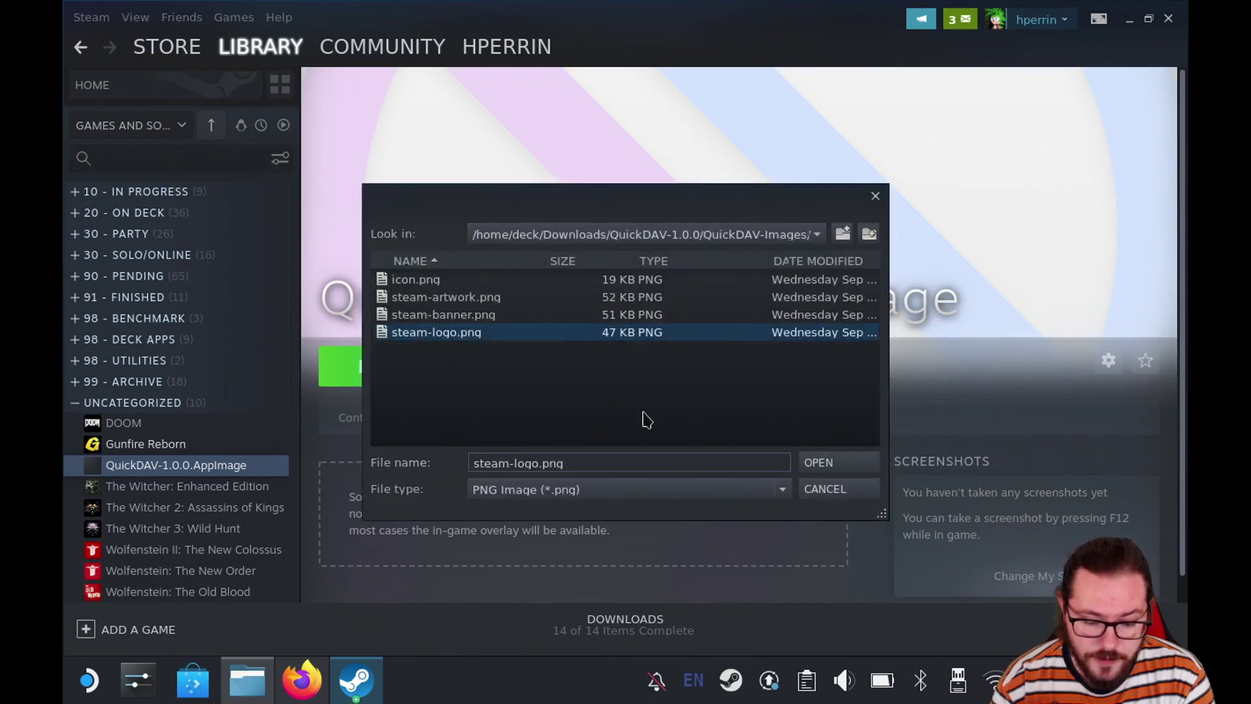
left_click(817, 464)
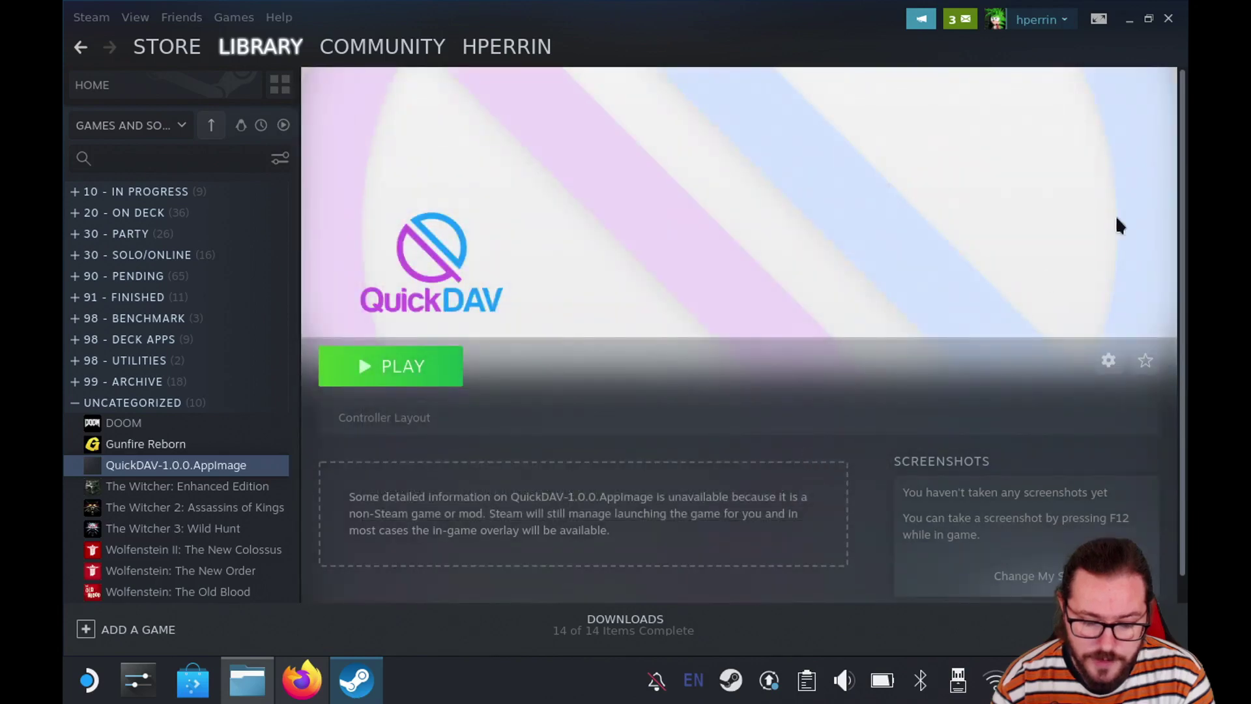
Step: In the shortcut's Properties, set icon.png from QuickDAV-Images as its icon, then close Properties
left_click(1102, 361)
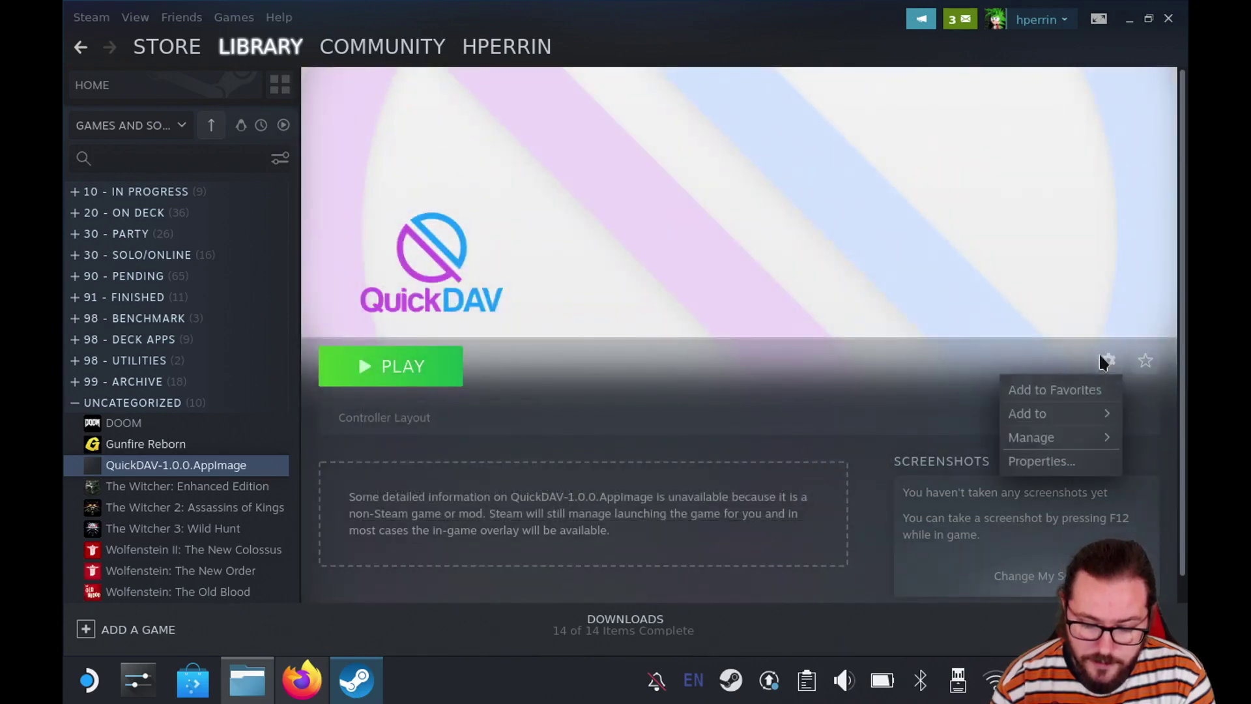
left_click(1072, 464)
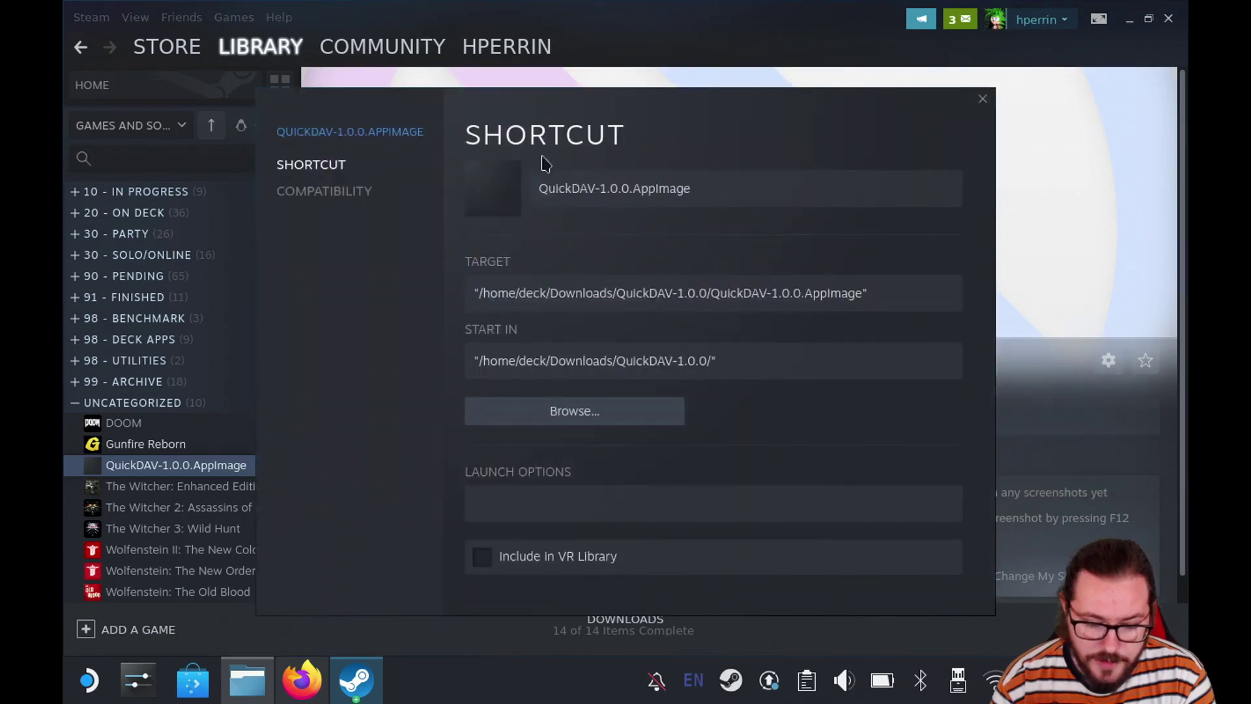
left_click(493, 190)
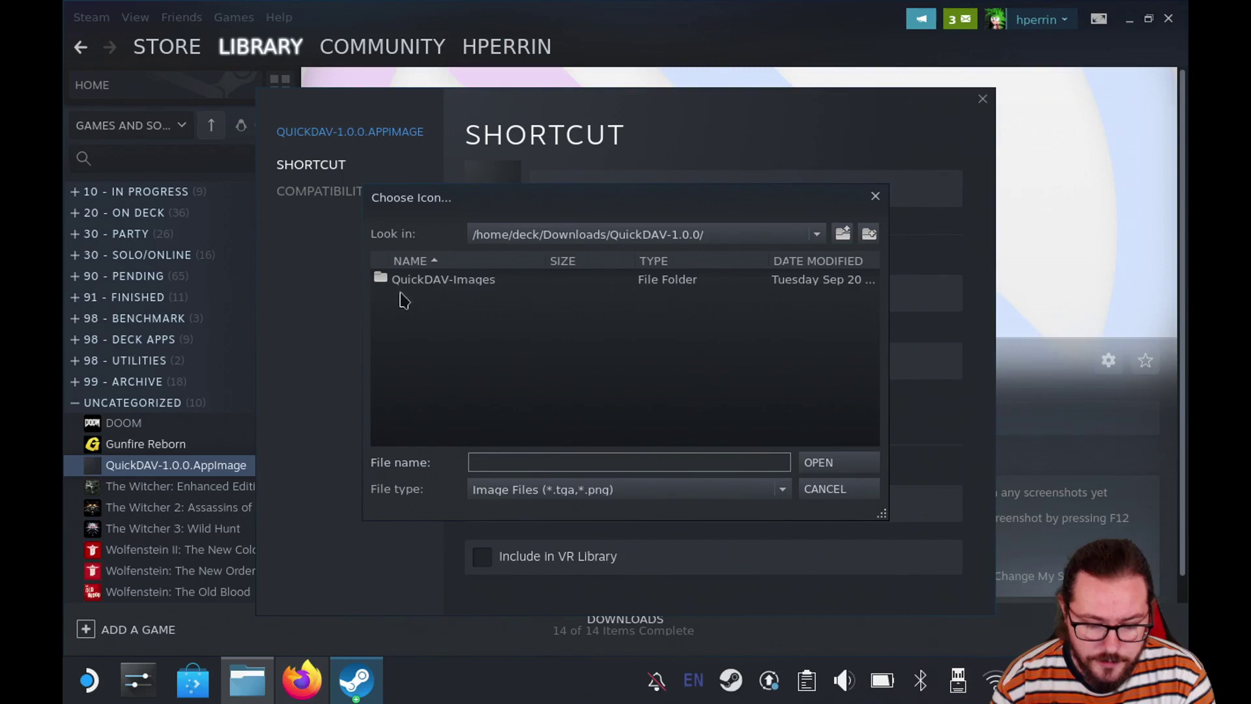
double_click(401, 284)
left_click(413, 285)
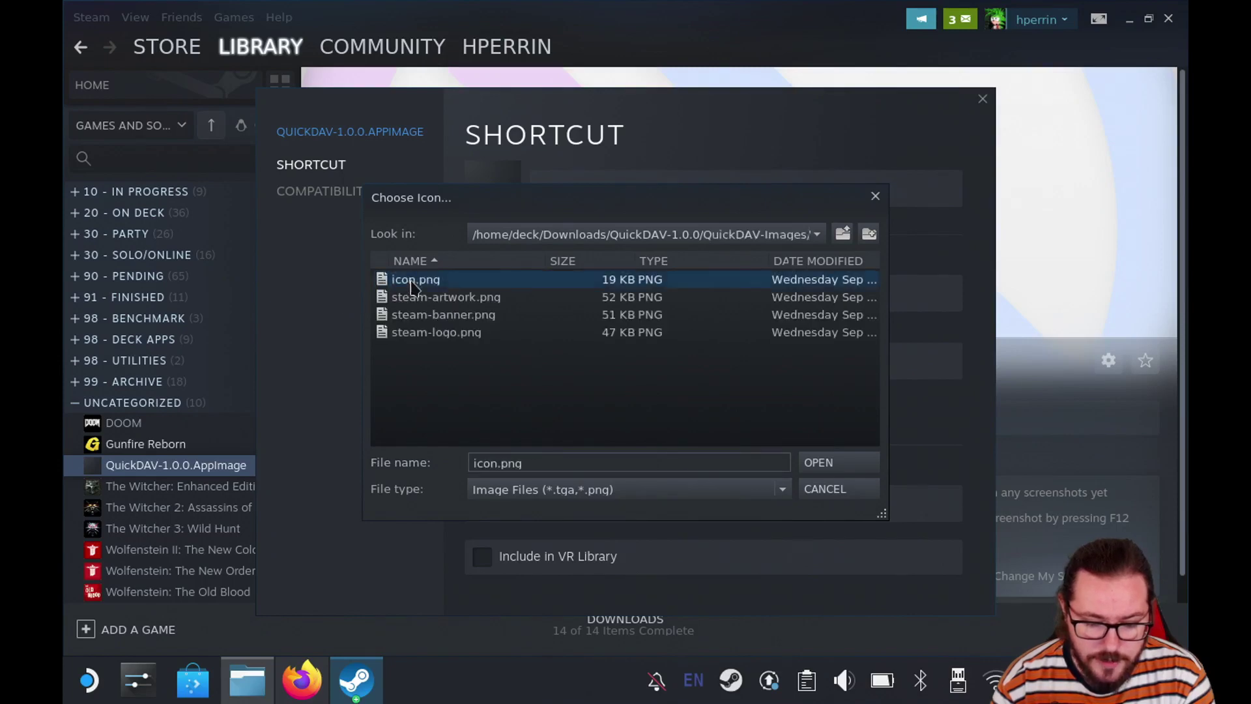
left_click(811, 462)
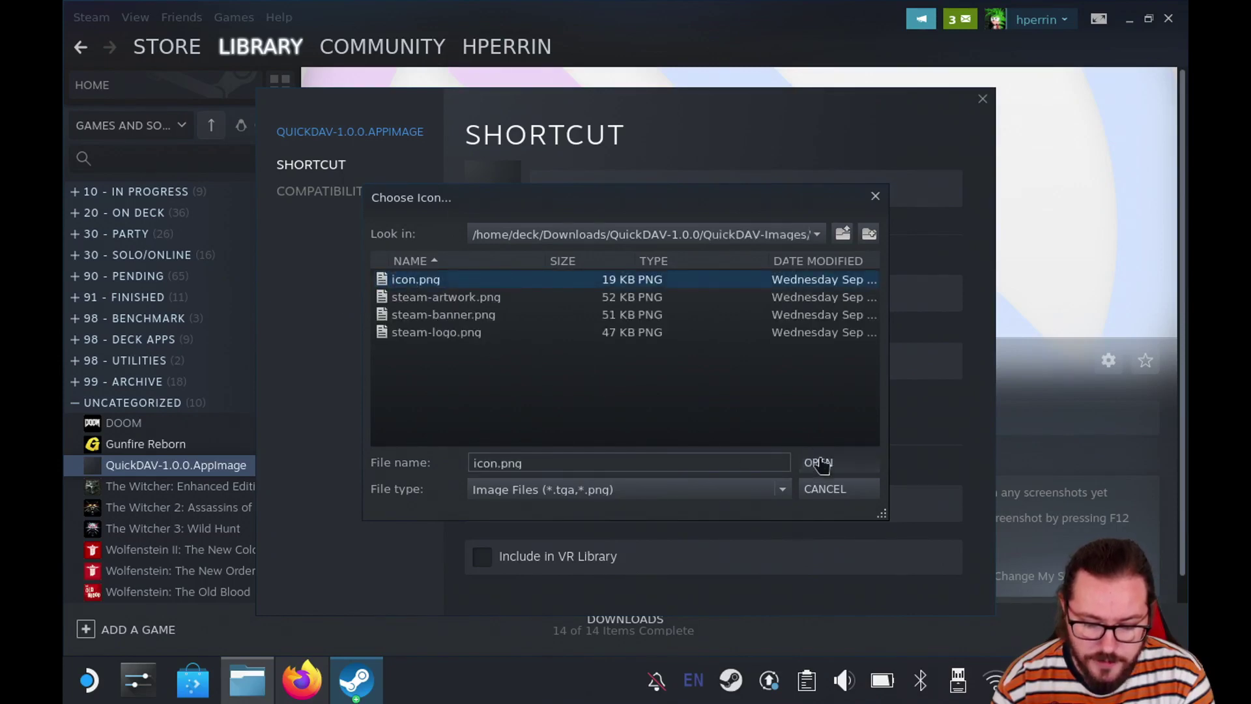
left_click(981, 99)
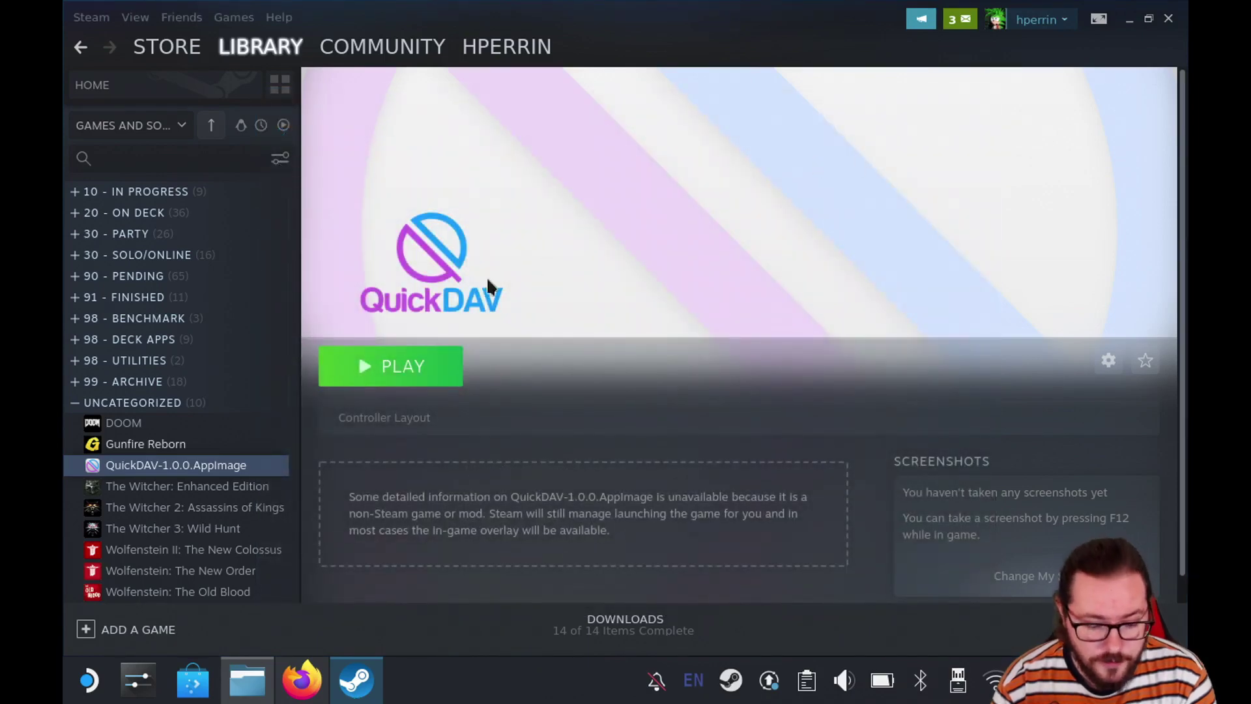
Step: Show Uncategorized as a grid, set steam-artwork.png as QuickDAV's cover art, and close Steam
left_click(176, 409)
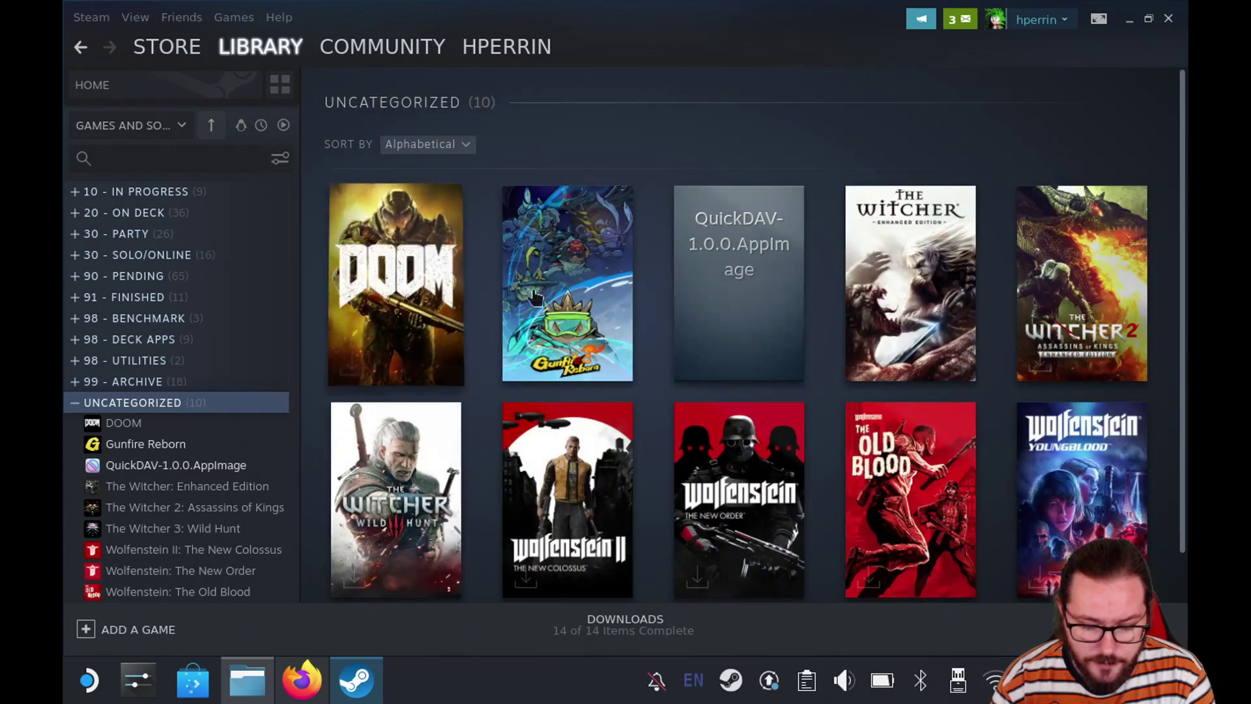
right_click(767, 228)
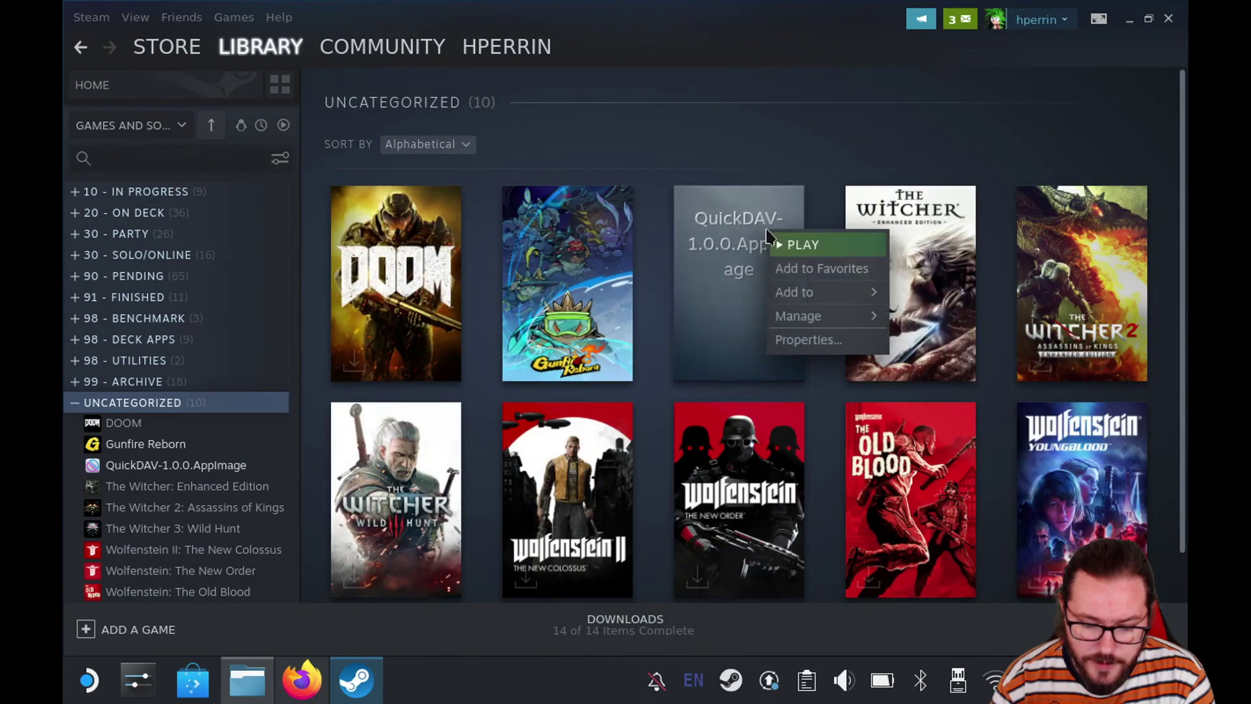
mouse_move(838, 315)
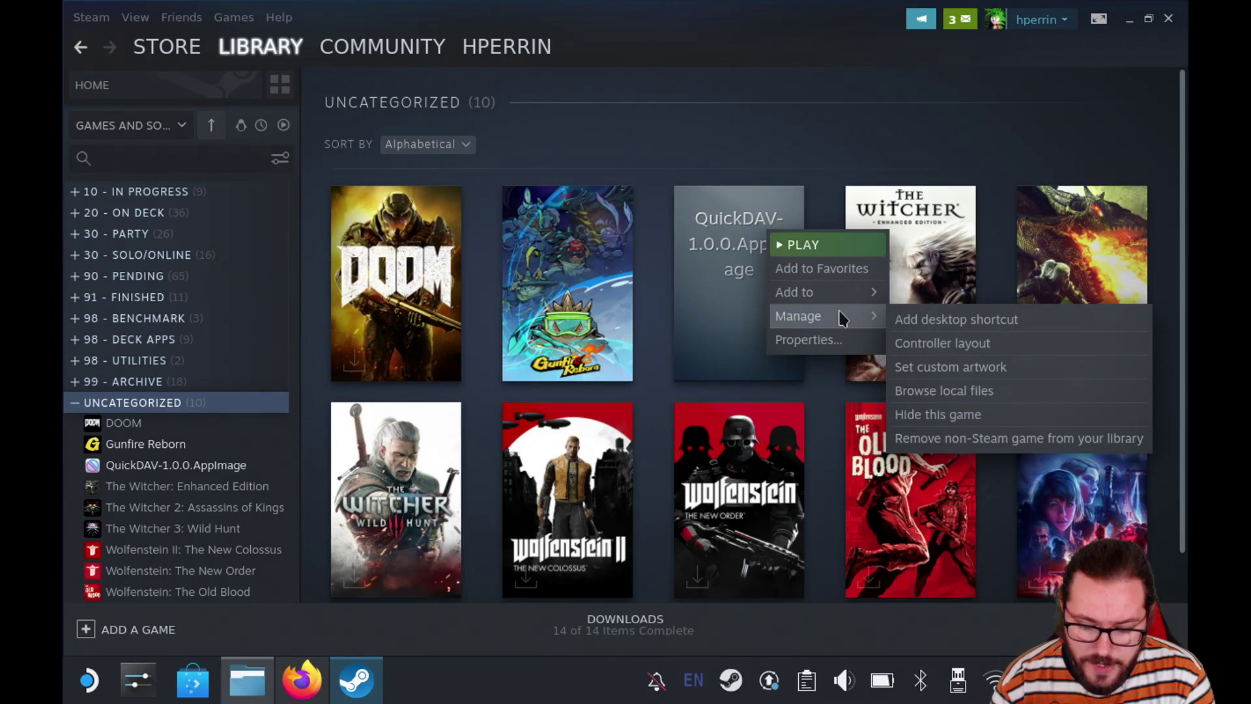
left_click(938, 367)
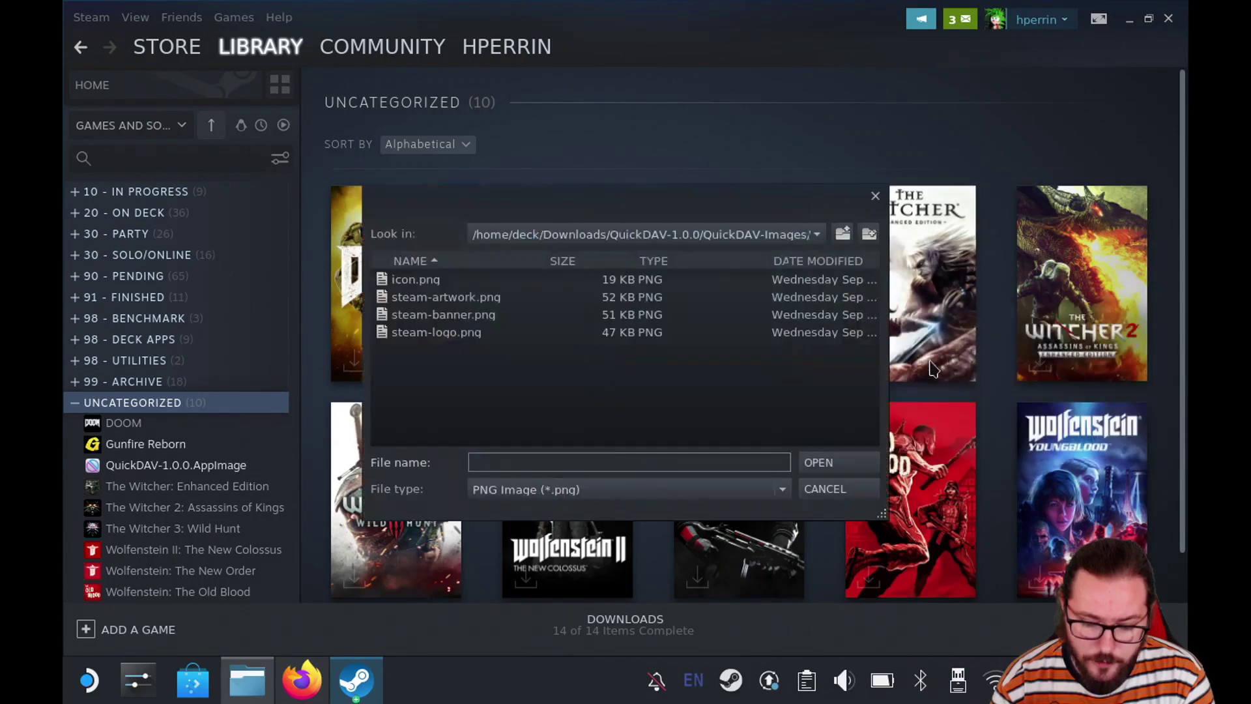
left_click(496, 298)
left_click(817, 462)
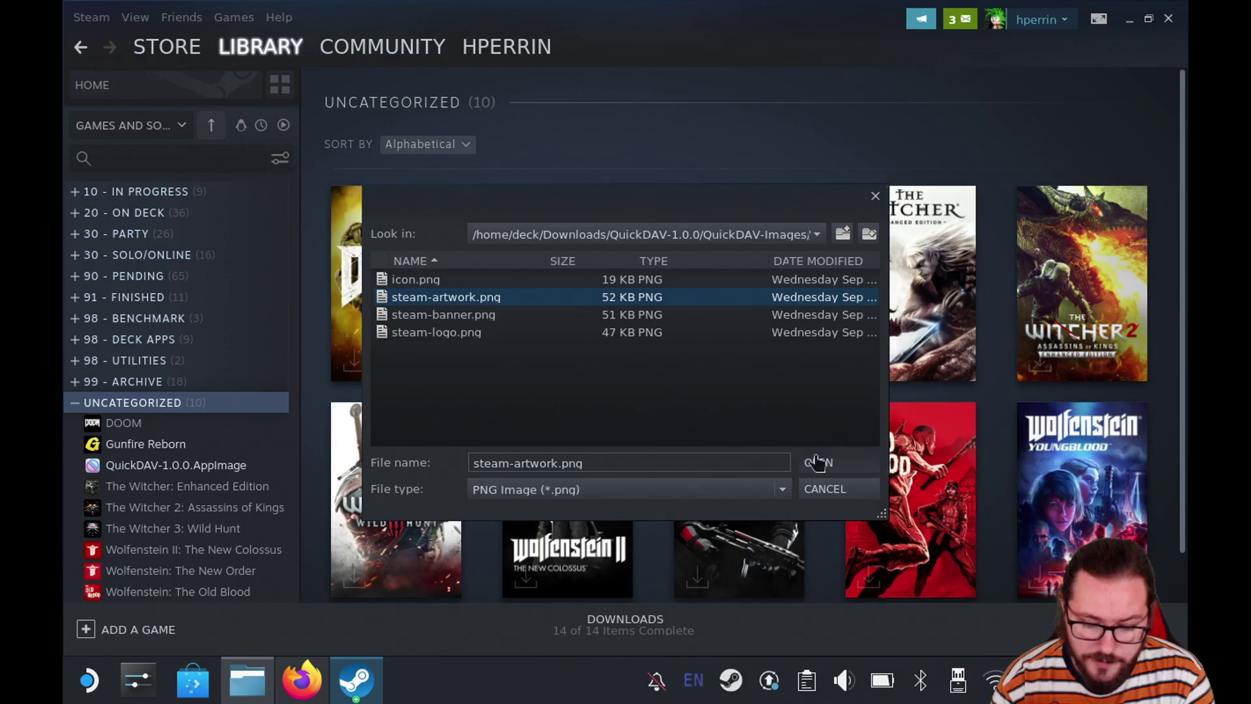
mouse_move(742, 291)
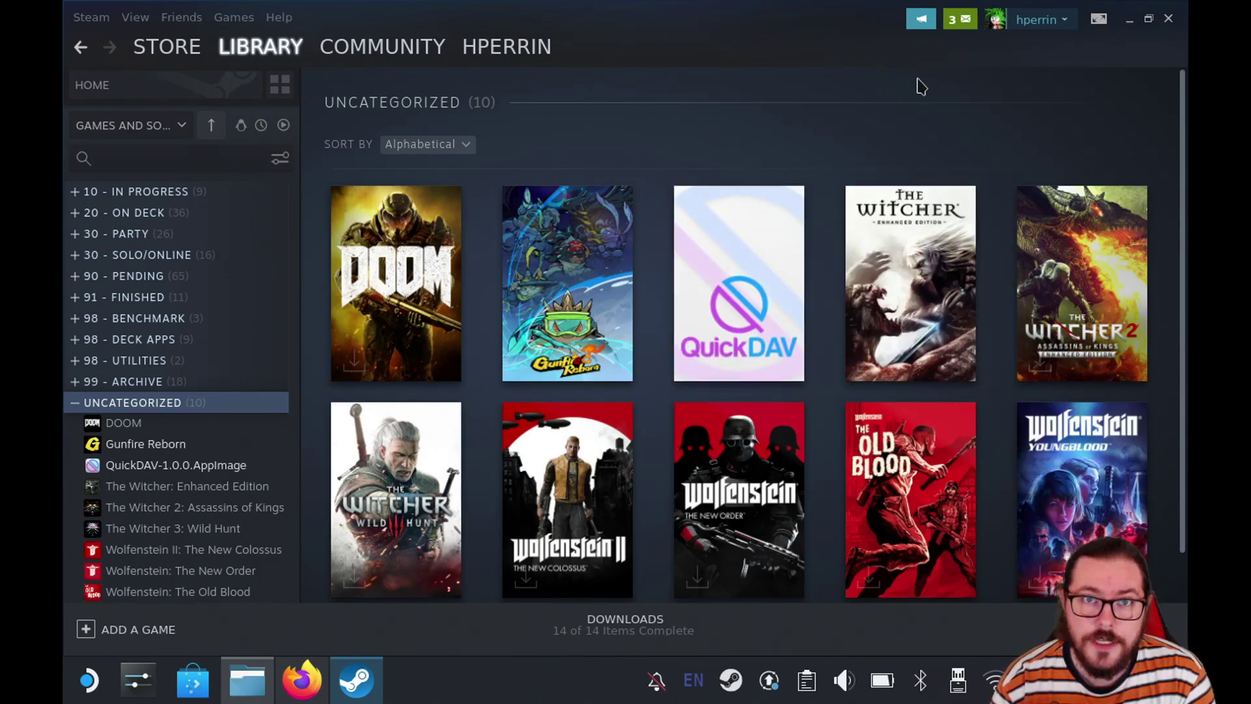
left_click(1172, 17)
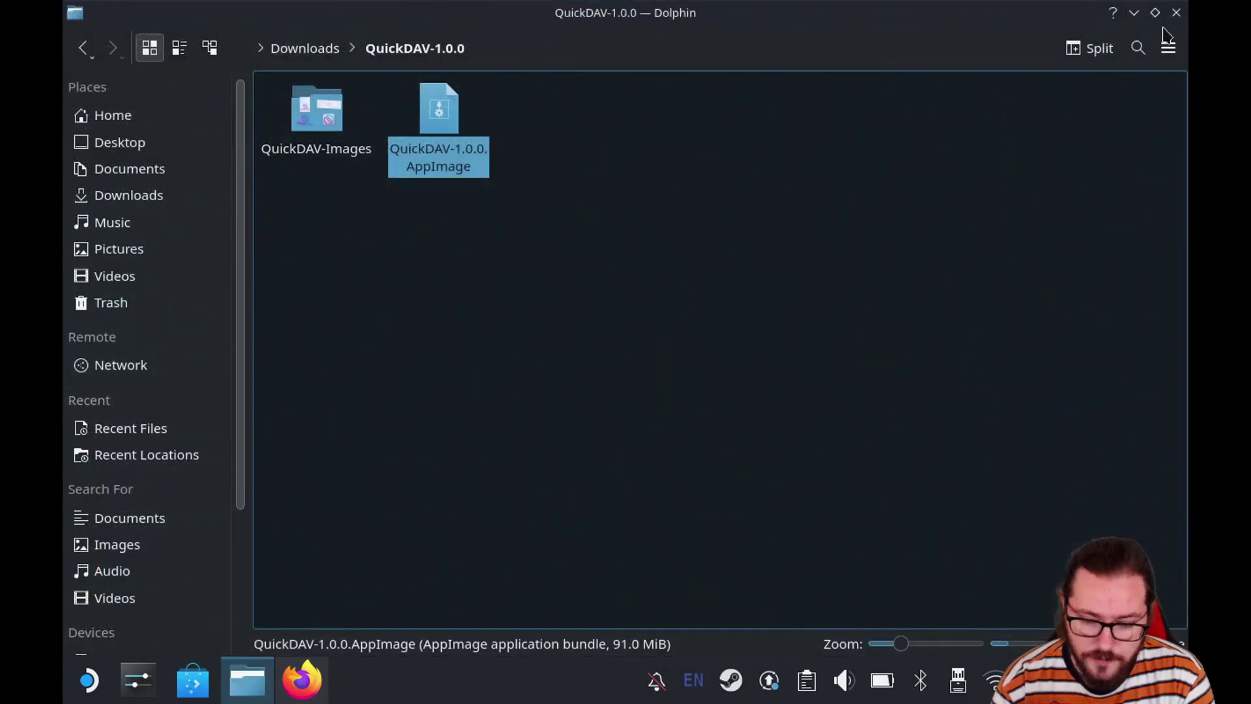
Step: Close Dolphin and use the Return to Gaming Mode desktop shortcut to leave KDE Plasma
left_click(1178, 9)
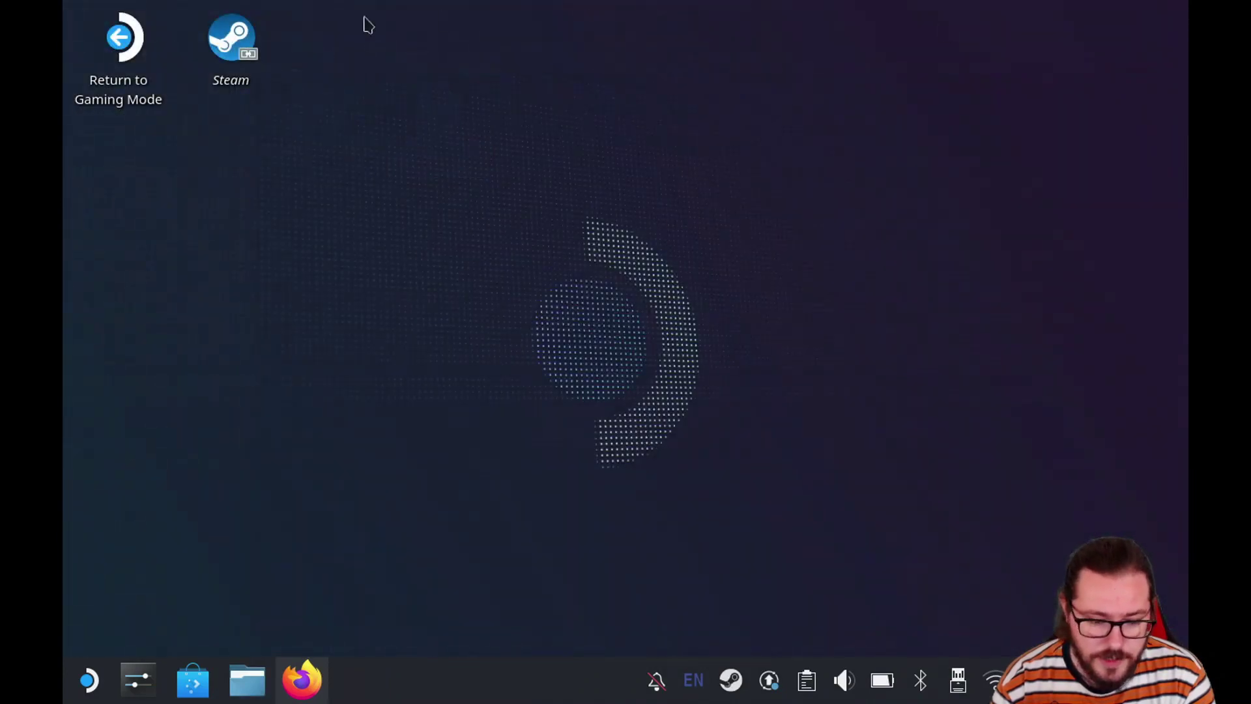
left_click(133, 90)
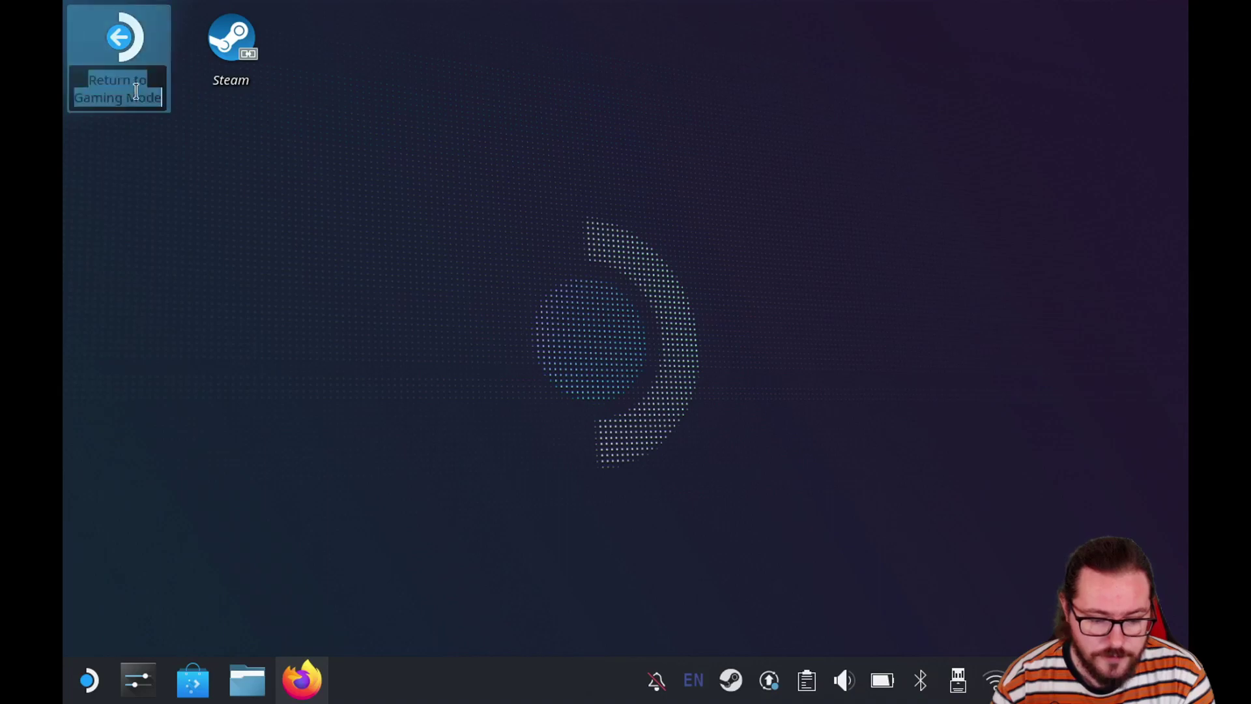
double_click(149, 31)
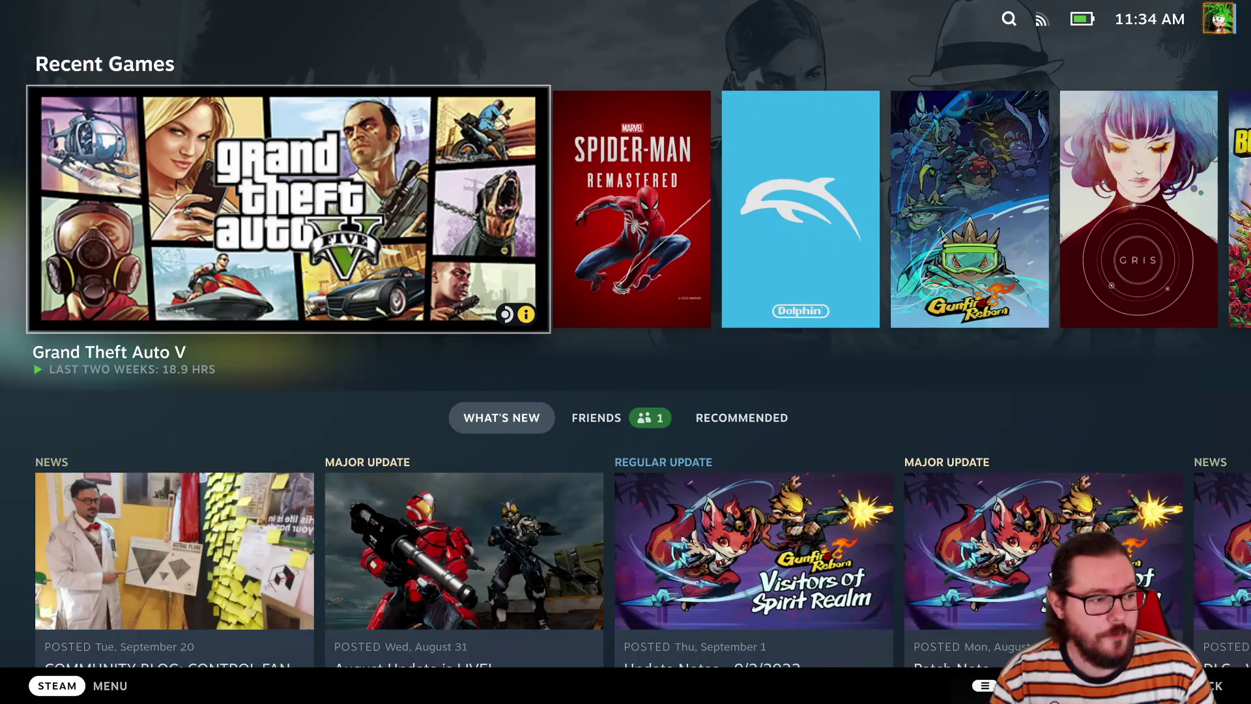
Step: Go to the Library's Non-Steam tab, select the QuickDAV tile and press Play
key("ctrl+1")
key("Down")
key("Down")
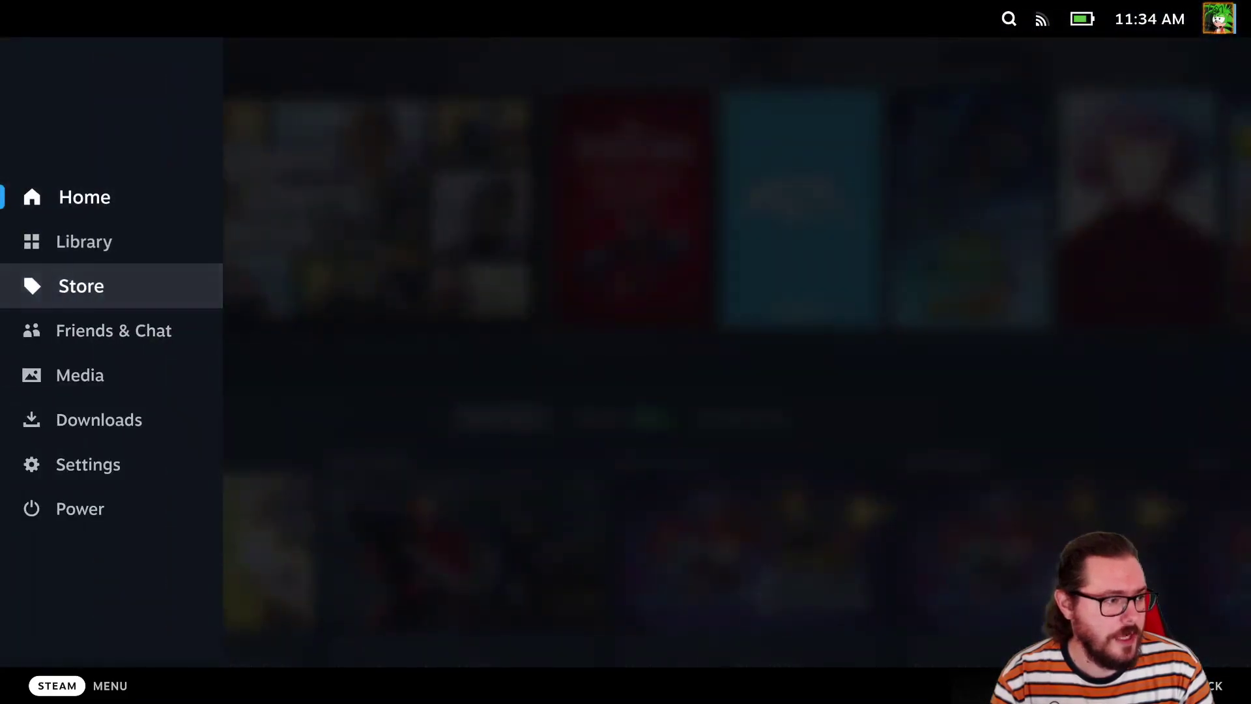
key("Up")
key("Escape")
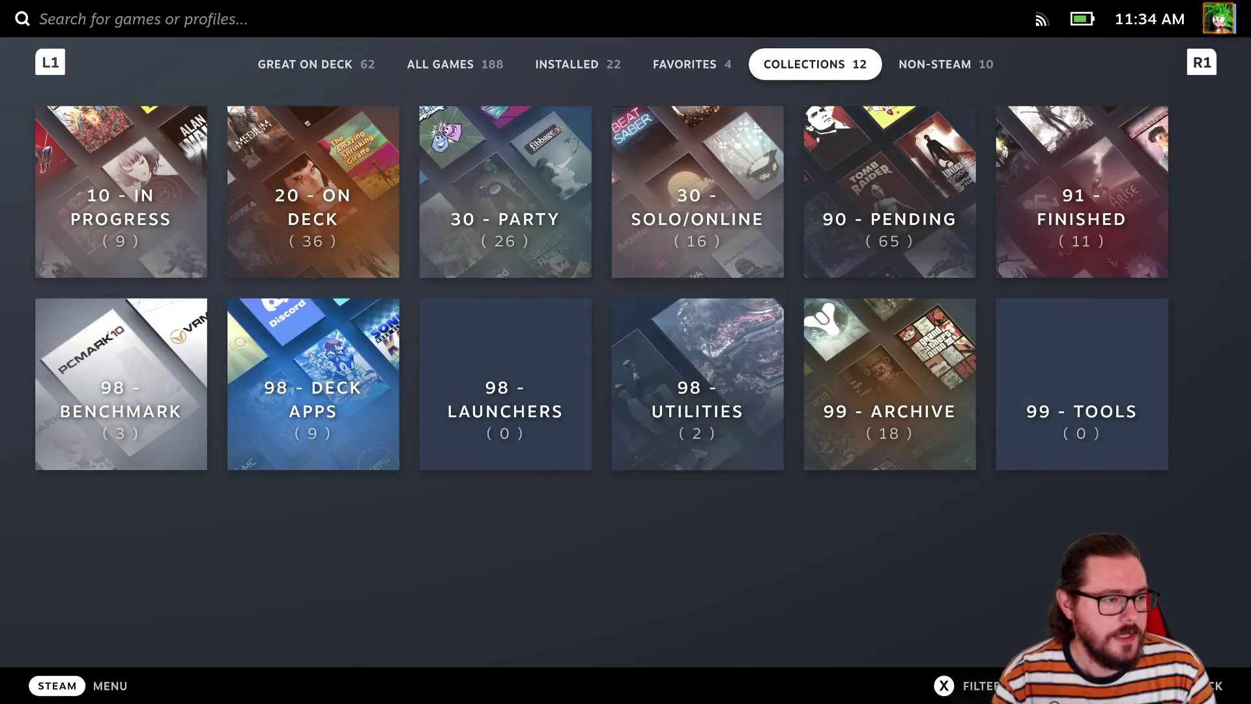
key("Tab")
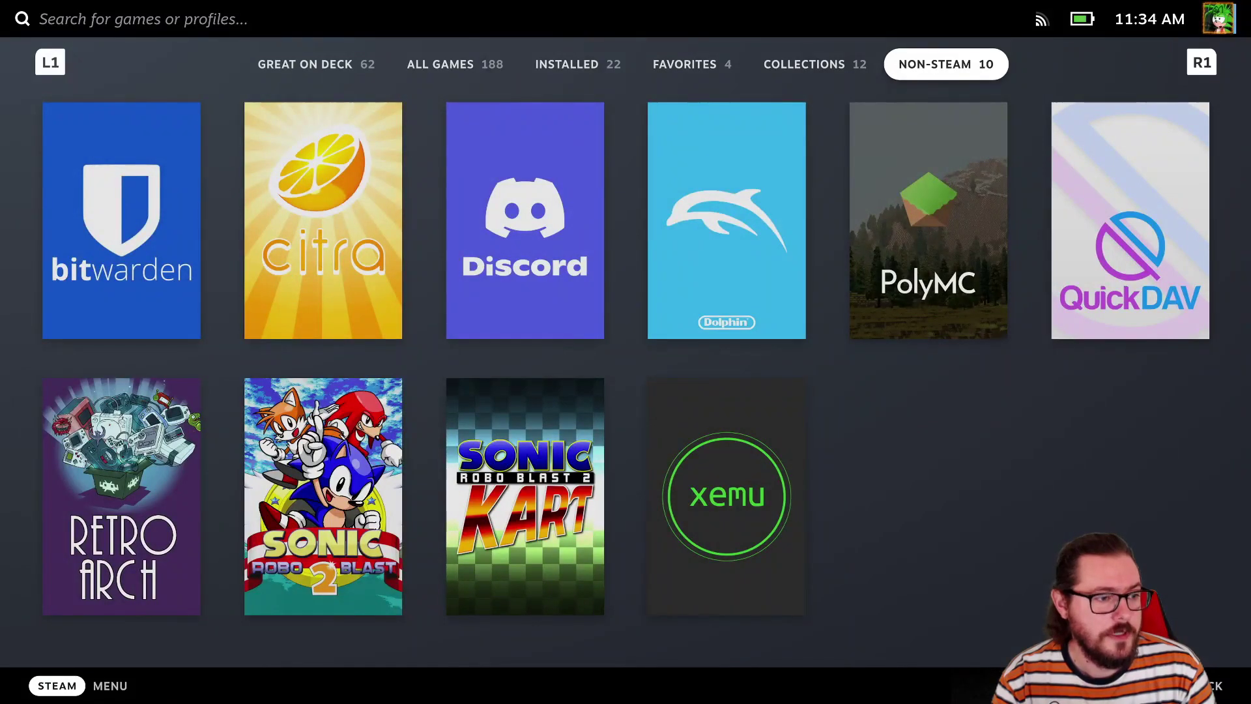
key("Down")
key("Right")
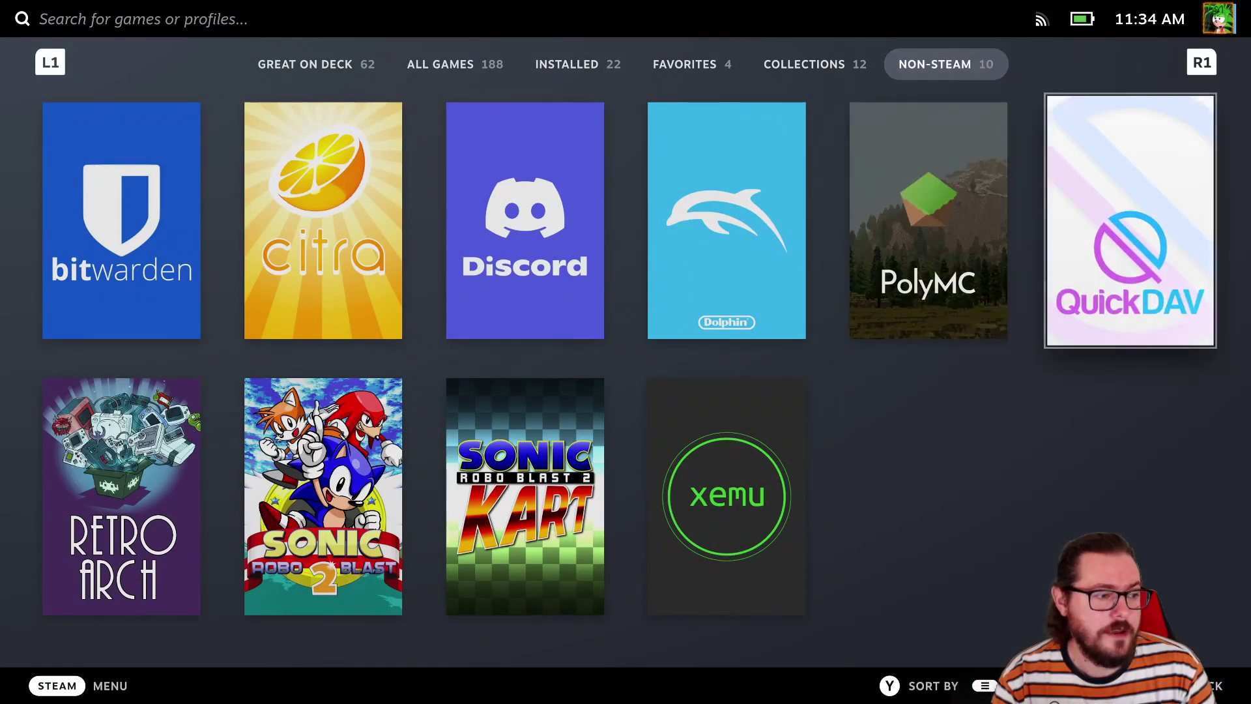
key("Return")
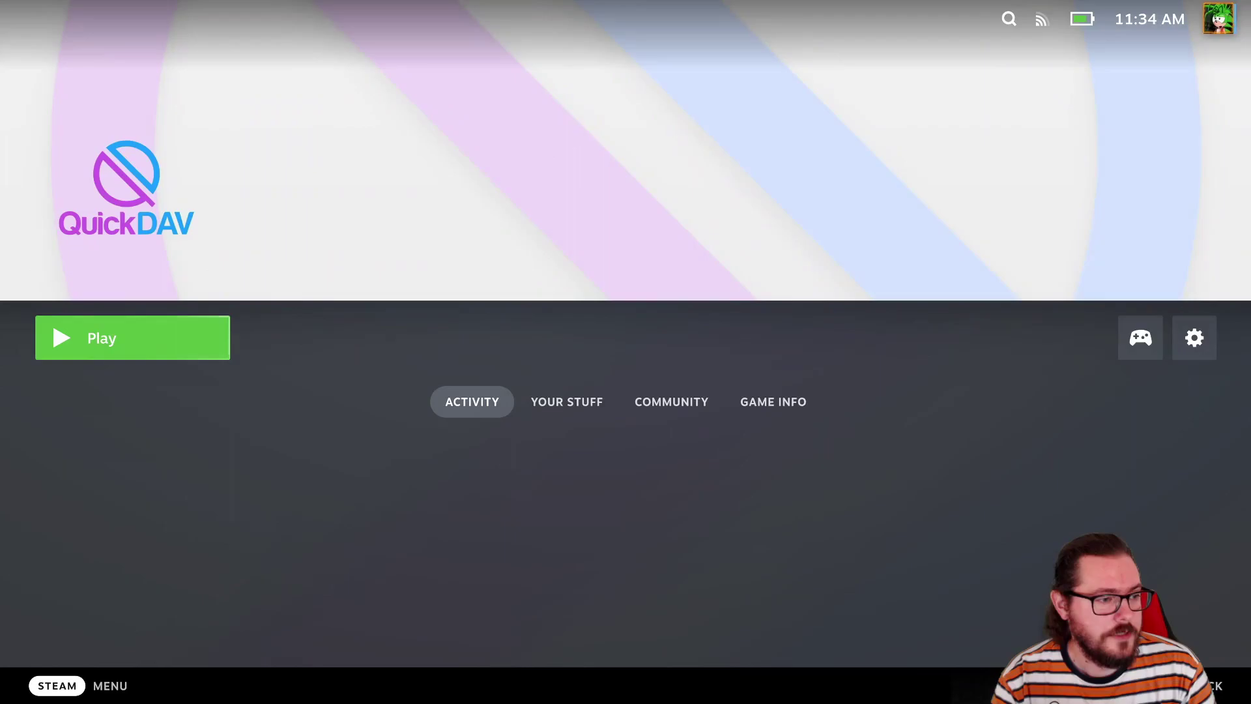
key("Return")
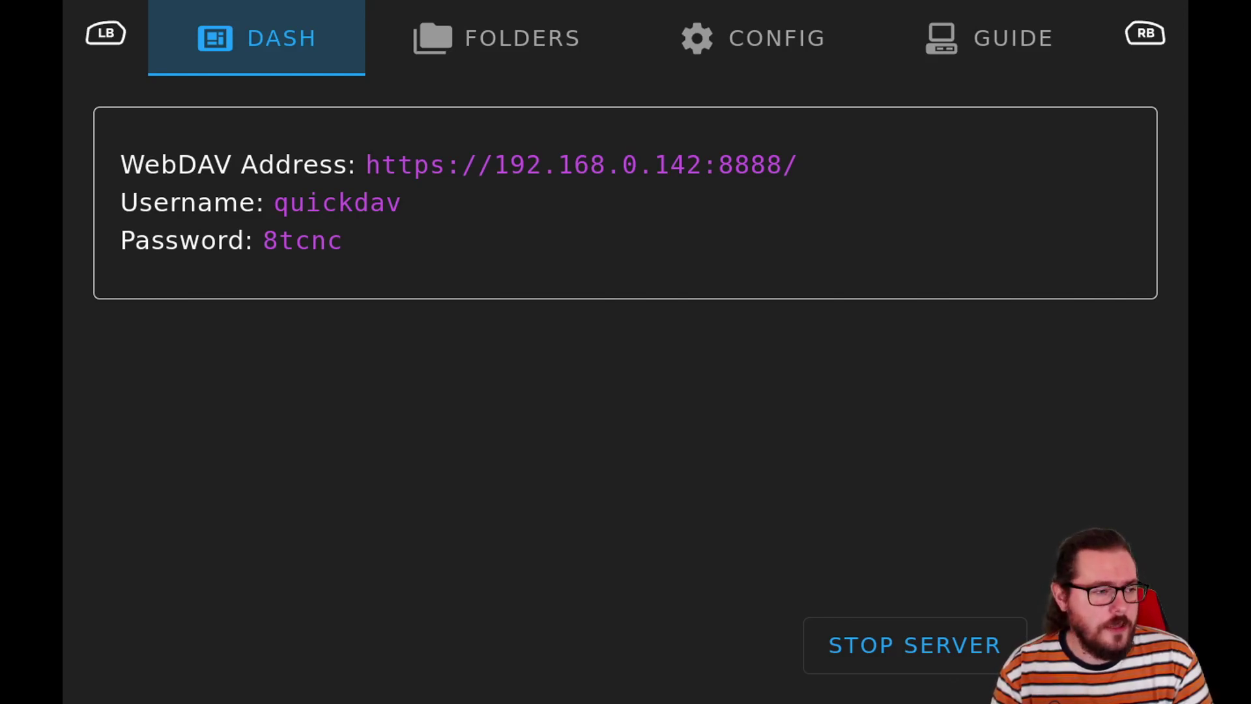
Step: View the FOLDERS tab, then the CONFIG tab showing port 8888, TLS and password settings
key("Tab")
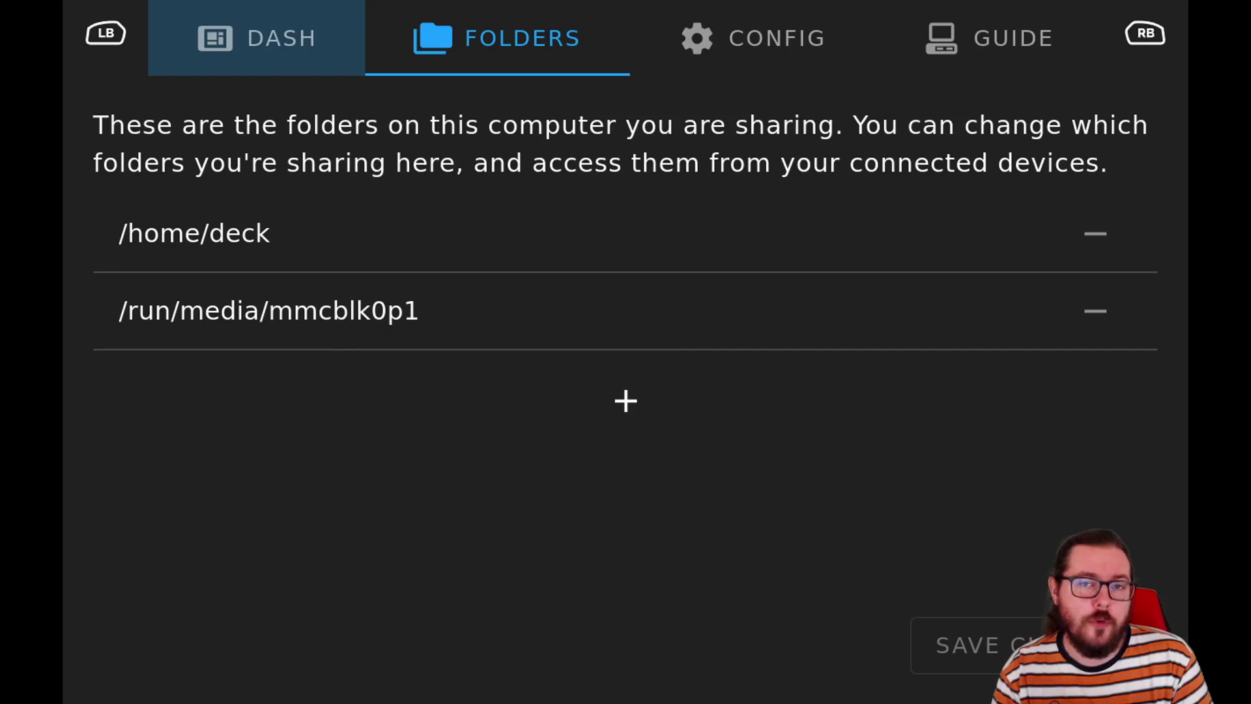
left_click(753, 38)
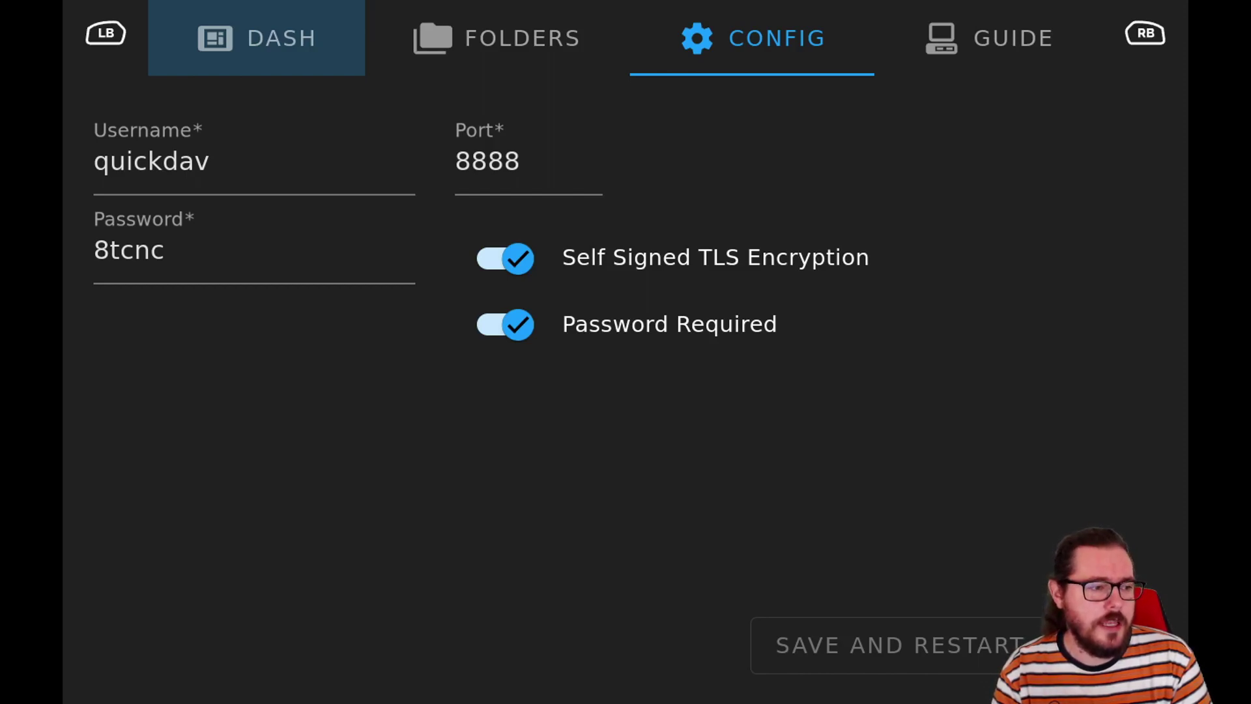
Step: Open the GUIDE tab and scroll from the Windows instructions down to Launch Options
key("Right")
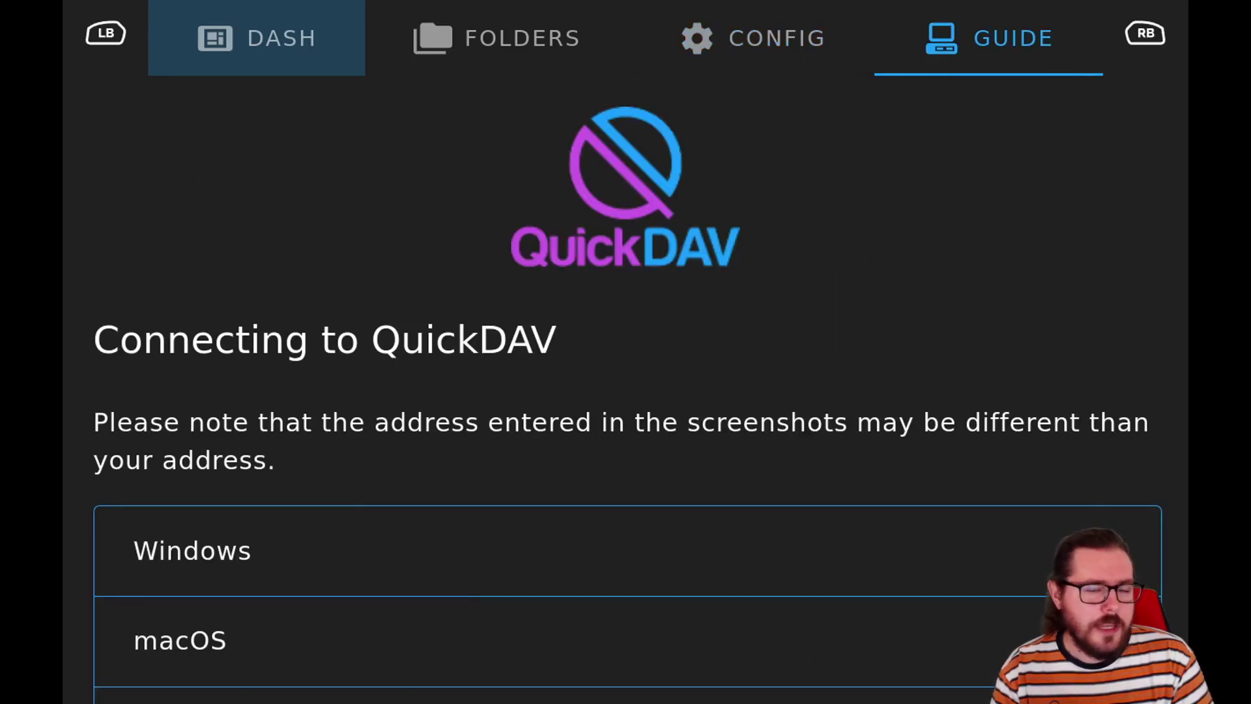
key("Down")
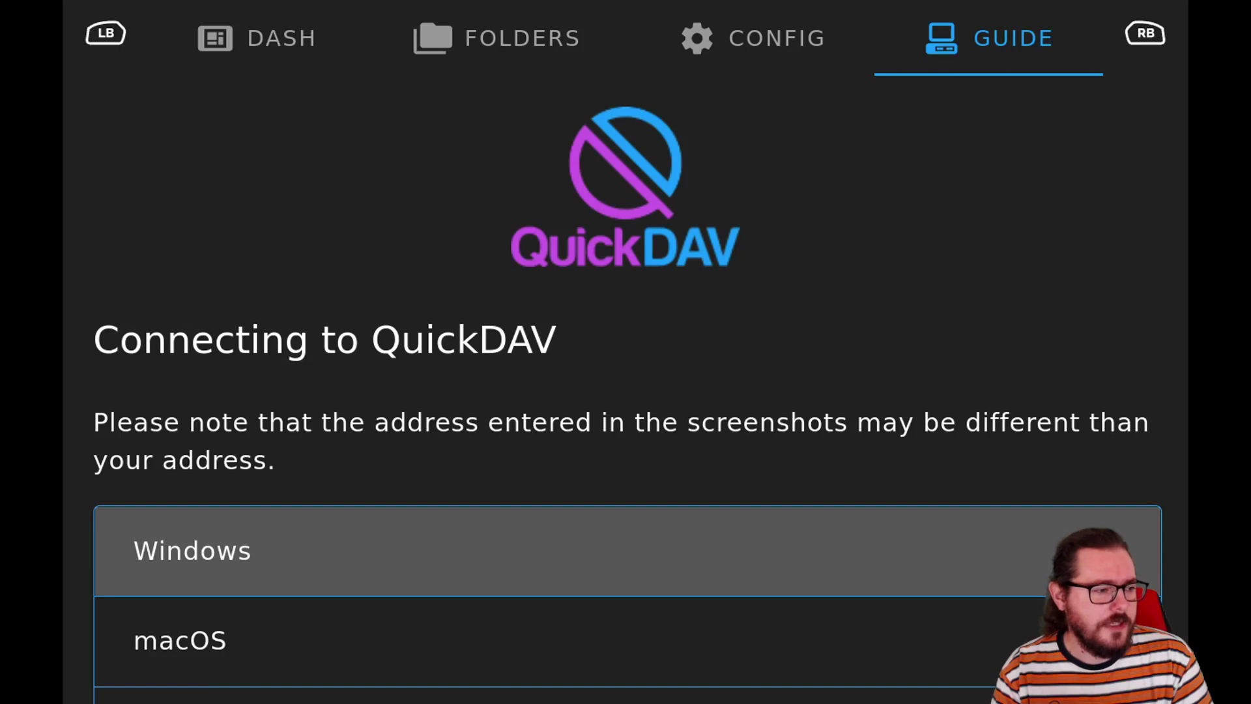
key("Down")
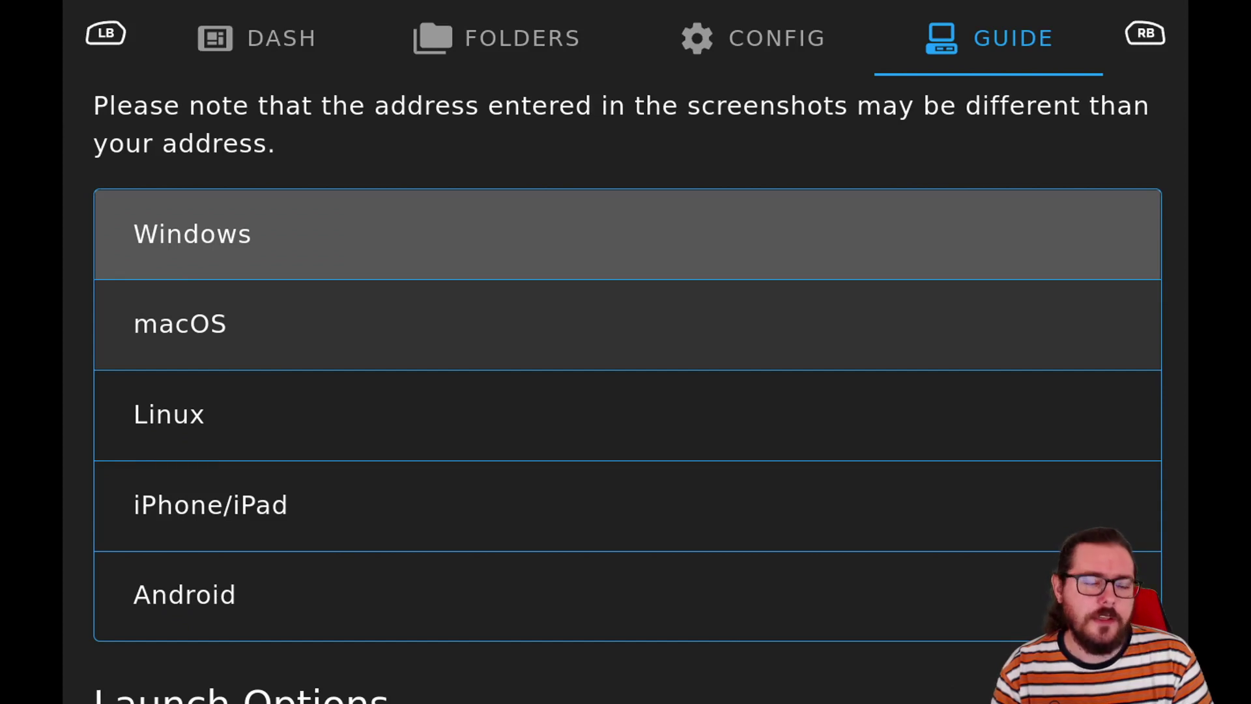
key("Down")
key("Down")
key("Down")
key("Down")
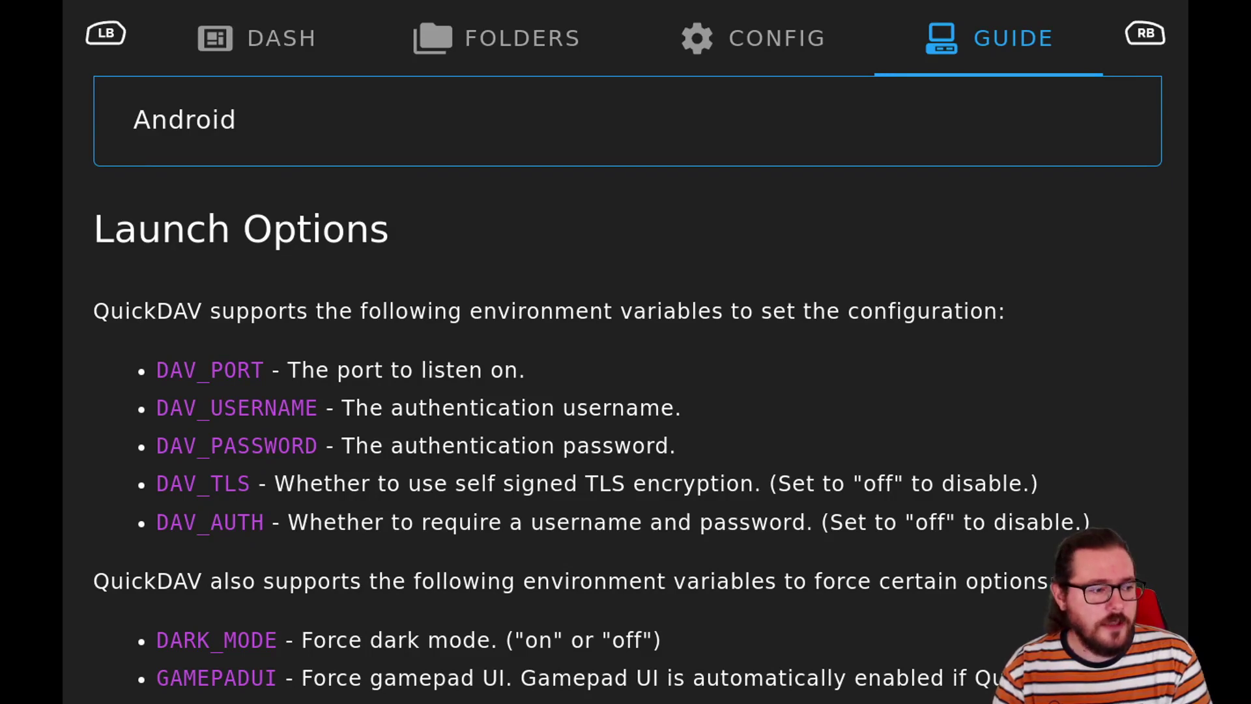
key("Down")
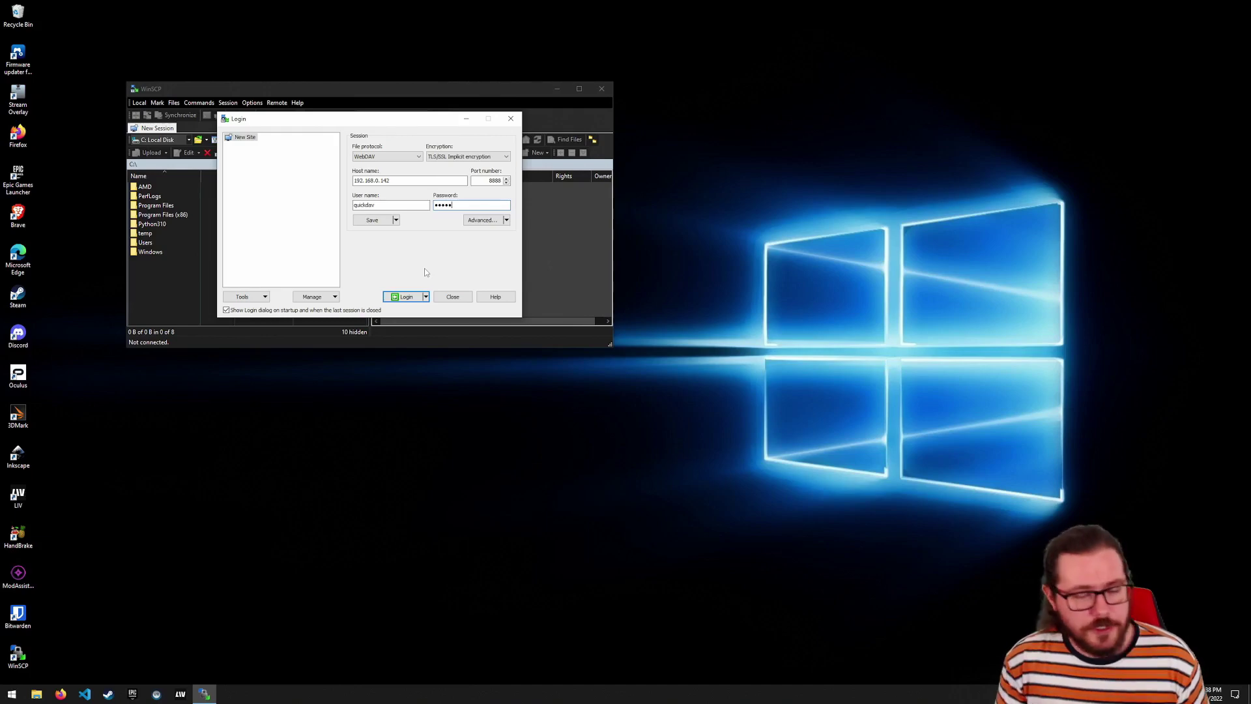
Step: Log in to the WebDAV server at 192.168.0.142 on port 8888 with TLS
left_click(406, 297)
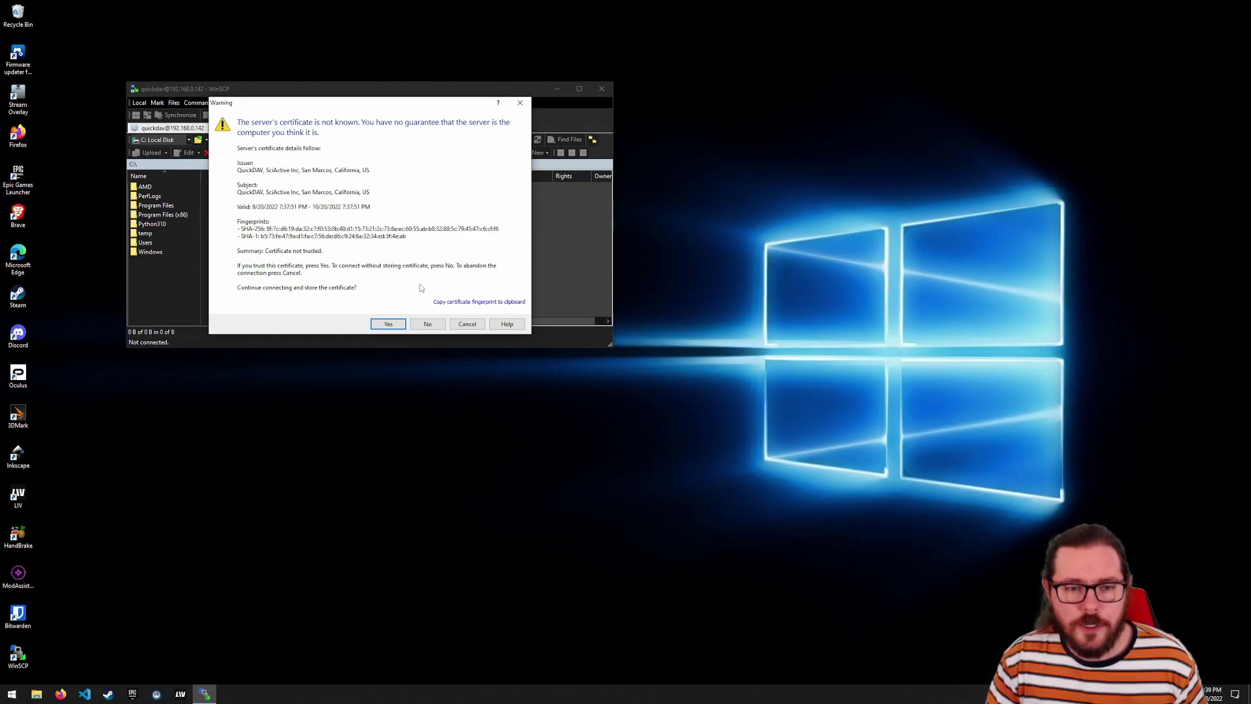
Step: Trust the self-signed certificate and browse to Home/Downloads/QuickDAV-1.0.0 on the Deck
left_click(389, 324)
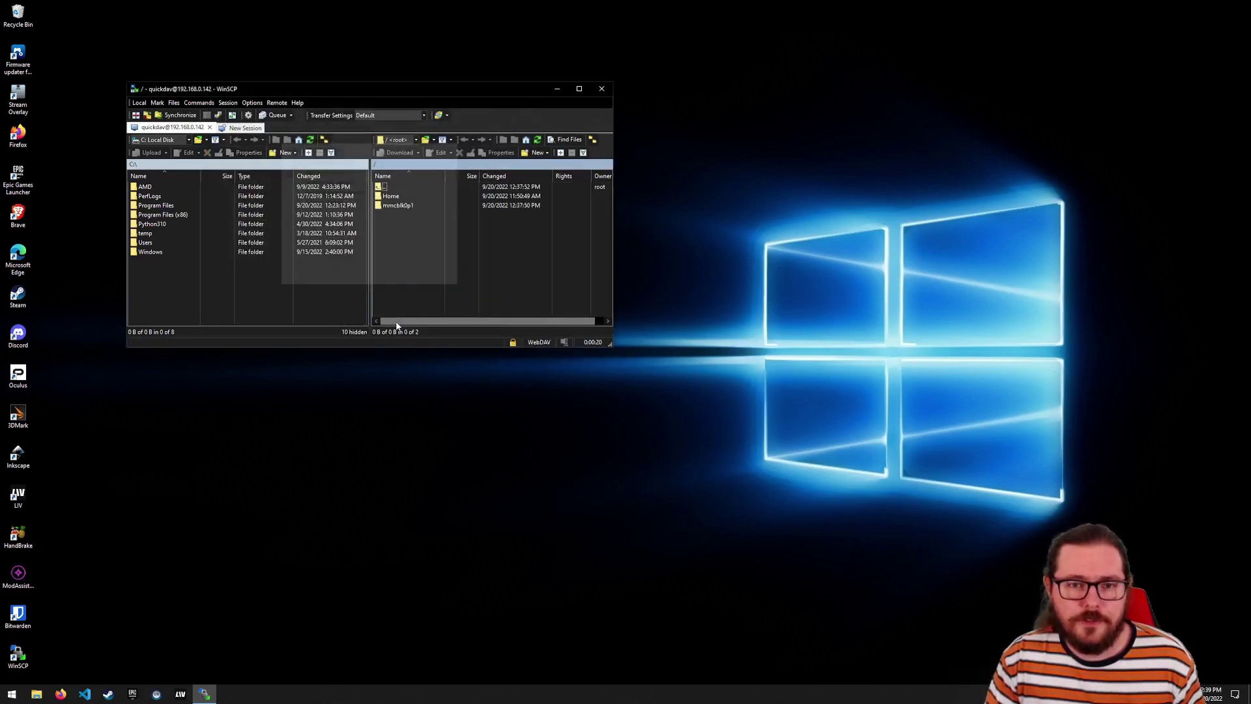
double_click(396, 196)
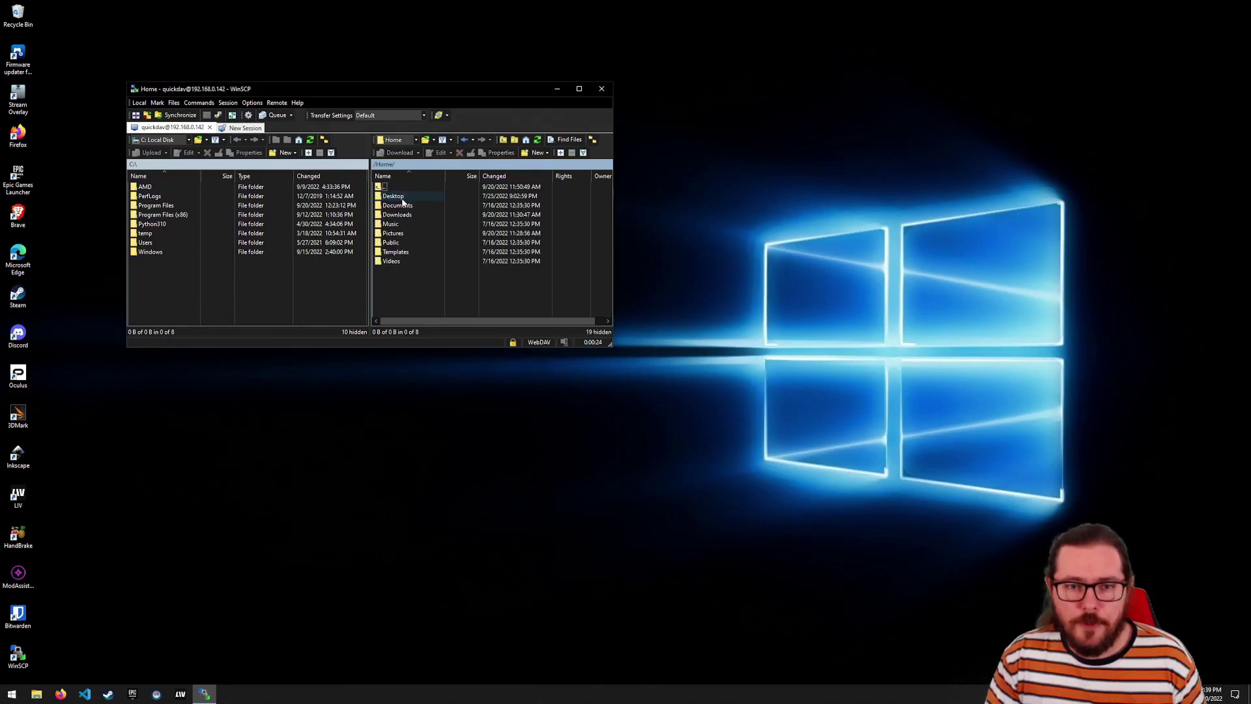
left_click(397, 214)
double_click(413, 215)
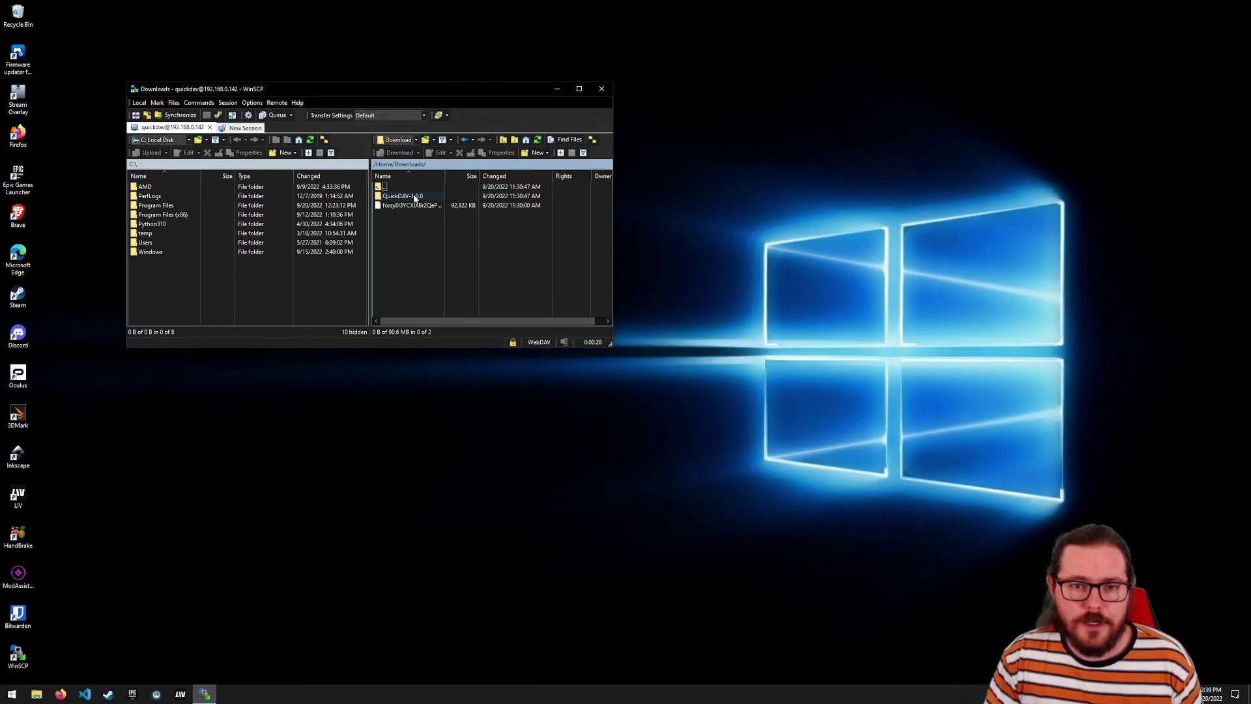
double_click(415, 197)
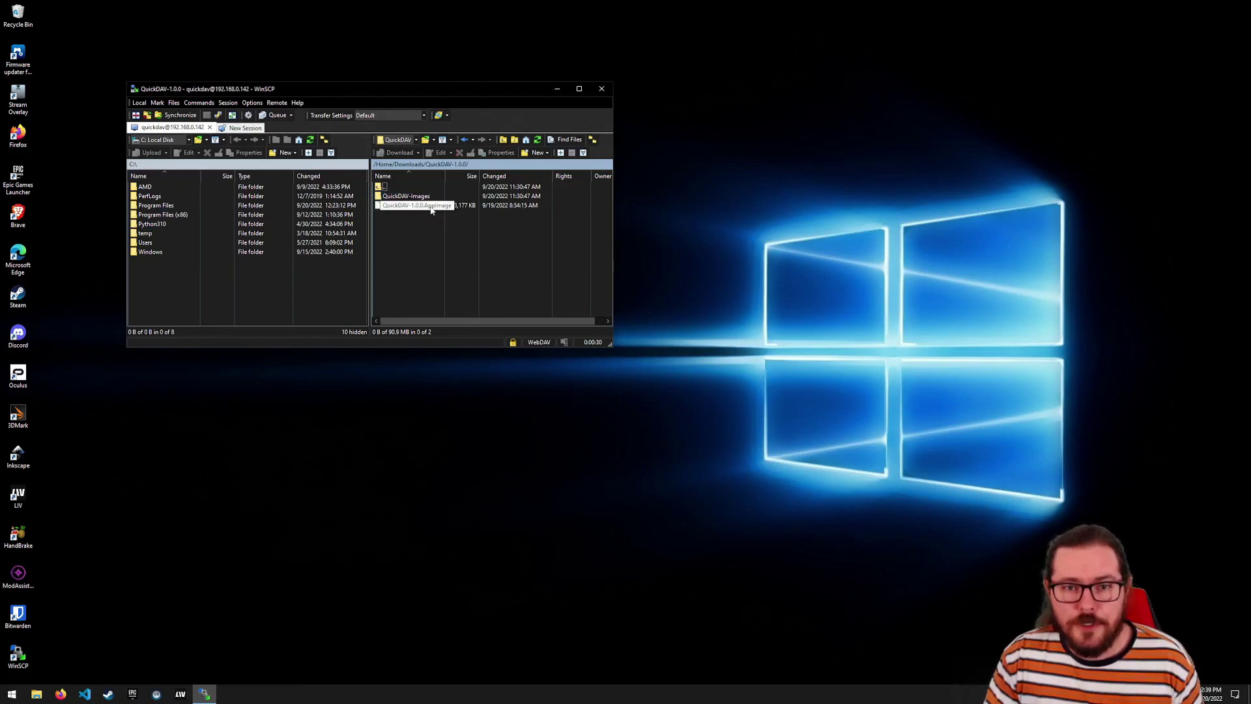